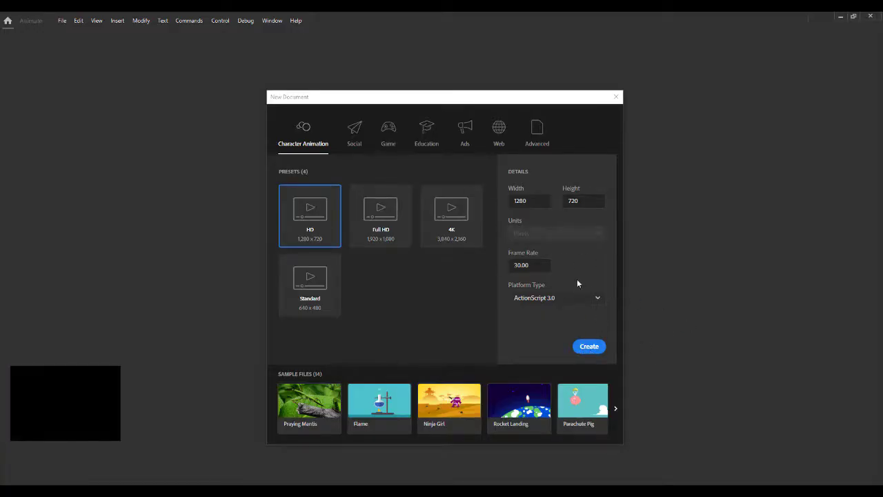
Create a new 1280×720 HD document and fit the stage in view at 75%.
{"action": "left_click", "coordinate": [577, 346]}
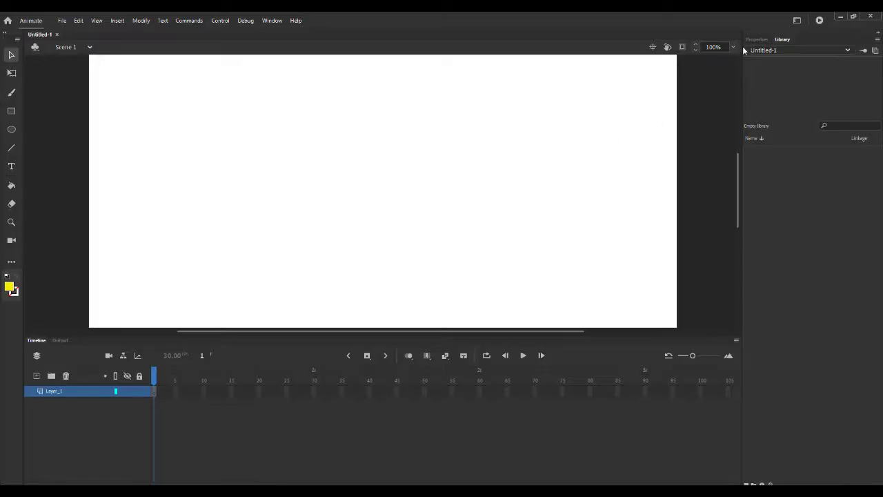
{"action": "left_click", "coordinate": [734, 47]}
{"action": "left_click", "coordinate": [747, 108]}
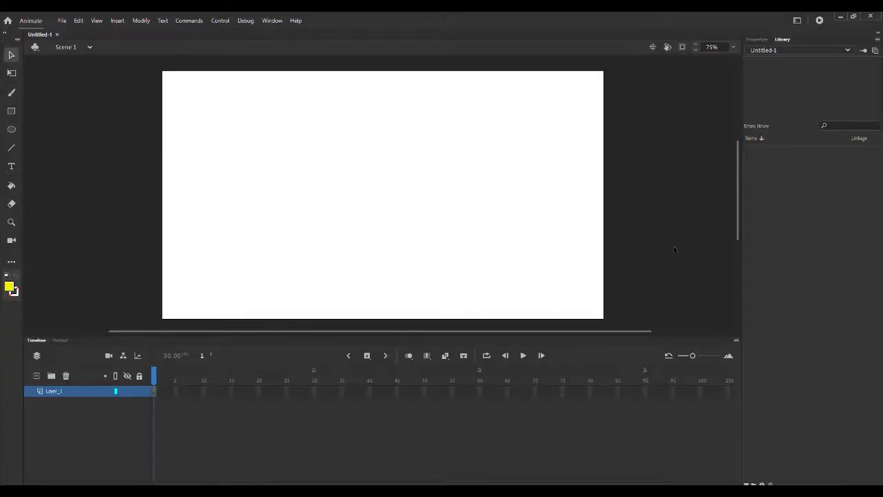
Set the stage colour to the dark grey sampled from the pasteboard.
{"action": "left_click", "coordinate": [757, 40]}
{"action": "left_click", "coordinate": [787, 263]}
{"action": "left_click", "coordinate": [685, 195]}
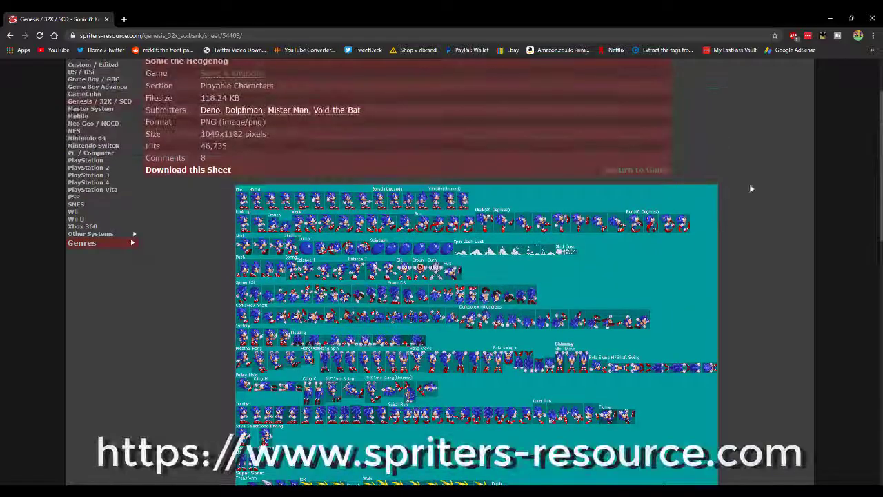
{"action": "scroll", "coordinate": [861, 163], "scroll_direction": "up", "scroll_amount": 1}
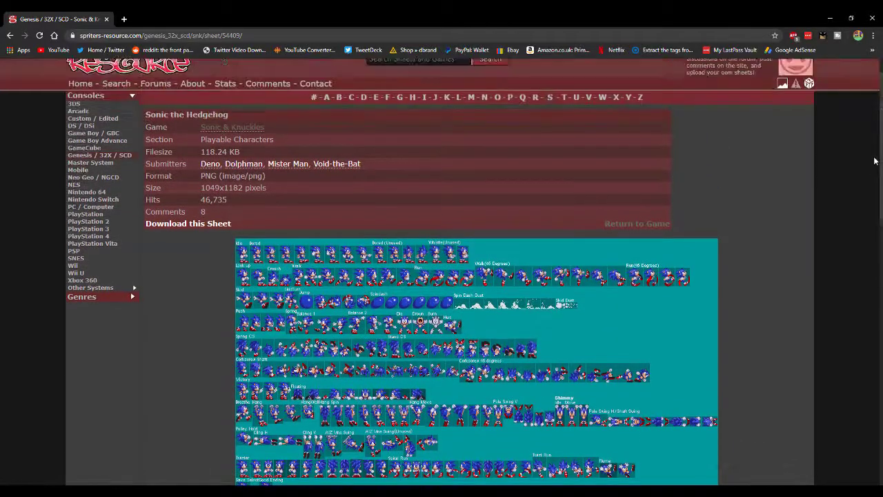
{"action": "scroll", "coordinate": [600, 171], "scroll_direction": "down", "scroll_amount": 1}
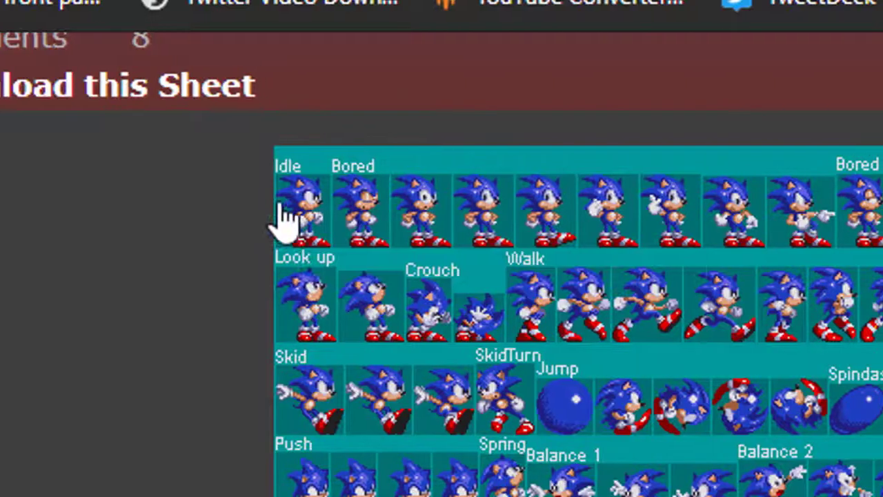
Scroll the Sonic & Knuckles Sonic sheet to view the Idle, Walk, Run and Spindash frames.
{"action": "scroll", "coordinate": [267, 300], "scroll_direction": "right", "scroll_amount": 5}
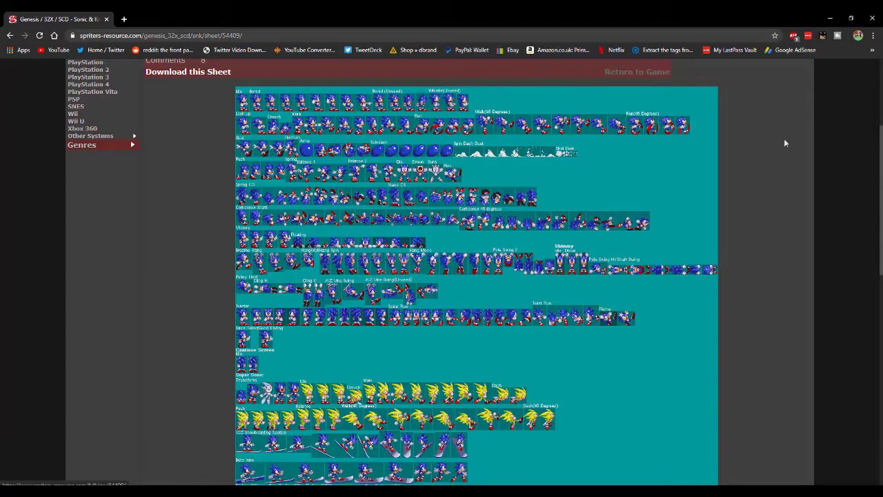
{"action": "scroll", "coordinate": [663, 185], "scroll_direction": "up", "scroll_amount": 1}
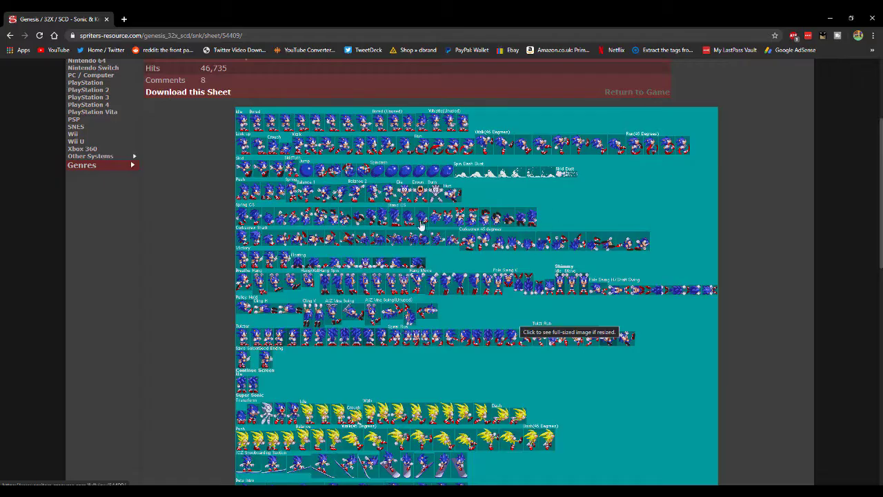
Copy the sprite sheet image, close the old snip, and open the sheet at full size.
{"action": "right_click", "coordinate": [357, 204]}
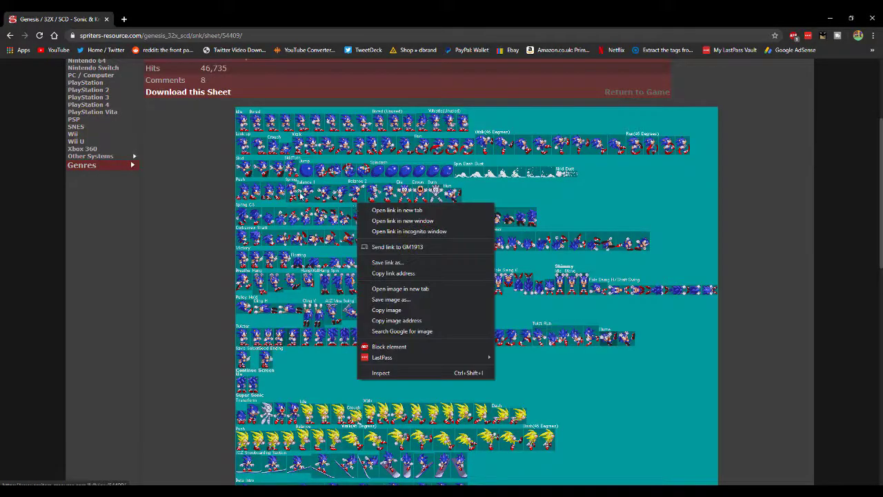
{"action": "left_click", "coordinate": [387, 310]}
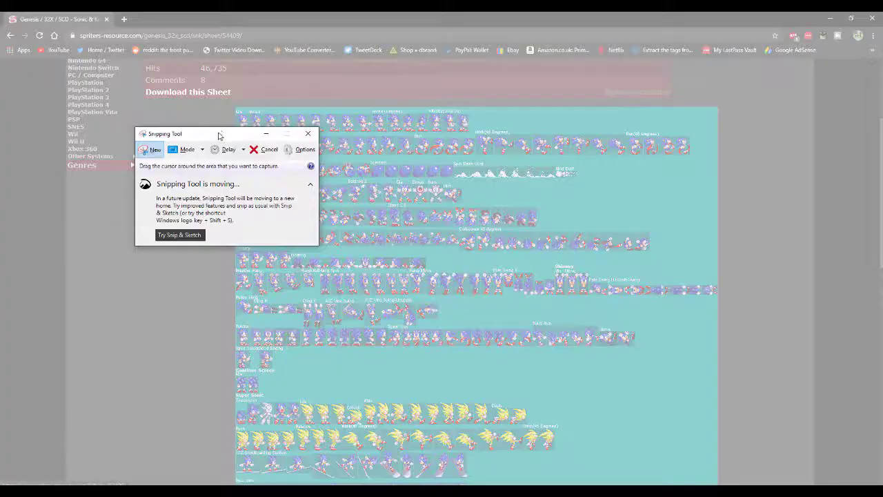
{"action": "left_click_drag", "start_coordinate": [218, 127], "coordinate": [793, 74]}
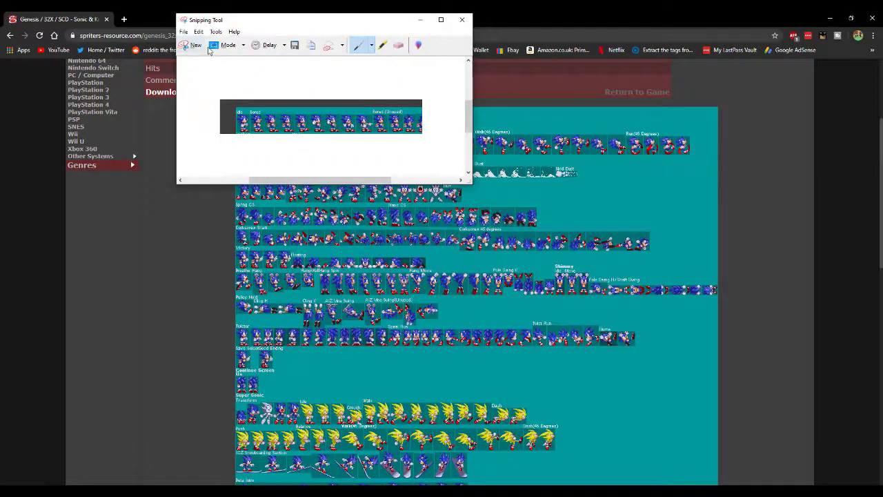
{"action": "left_click", "coordinate": [462, 19]}
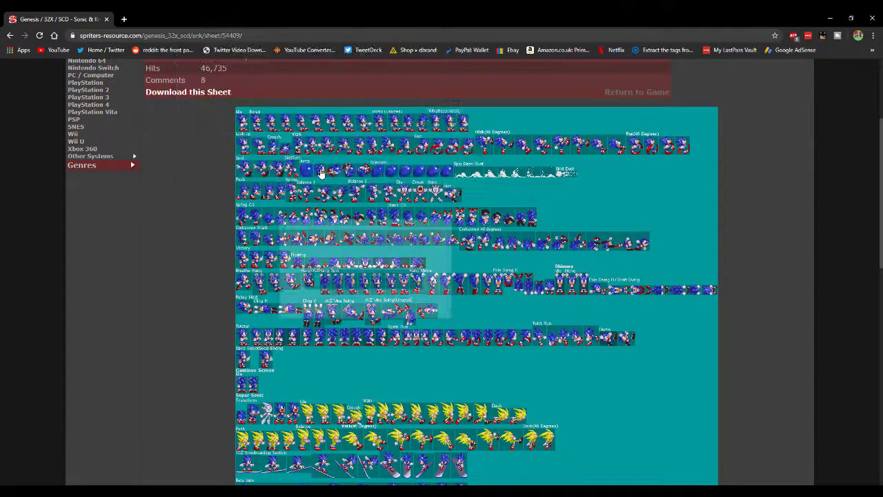
{"action": "scroll", "coordinate": [231, 152], "scroll_direction": "up", "scroll_amount": 2}
{"action": "left_click", "coordinate": [231, 150]}
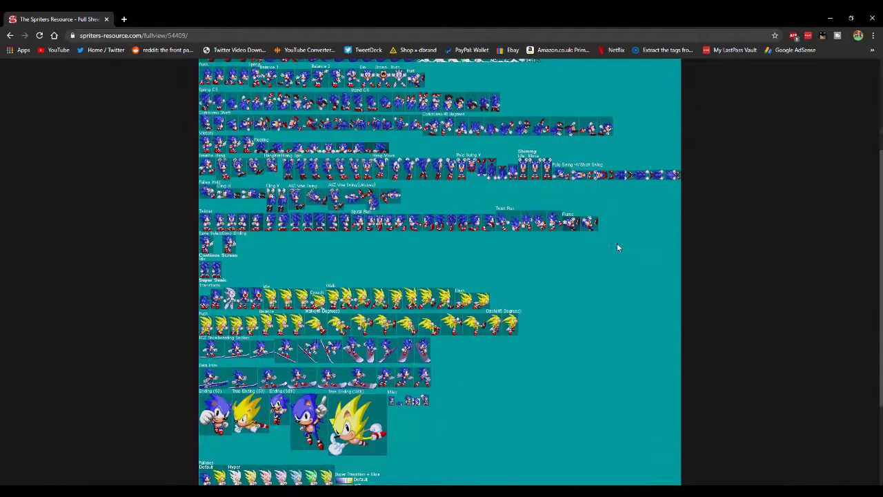
{"action": "scroll", "coordinate": [423, 139], "scroll_direction": "up", "scroll_amount": 3}
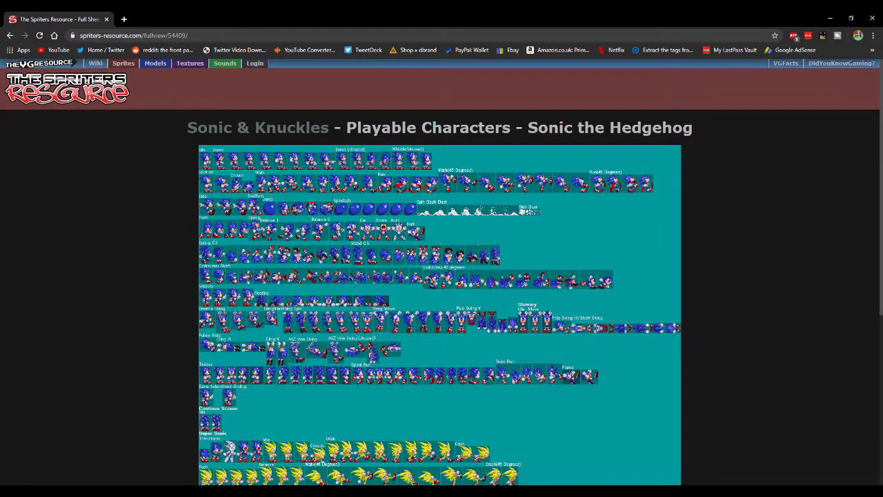
Snip a rectangle around the first Idle Sonic sprite at the sheet's top-left.
{"action": "key", "text": "alt+Tab"}
{"action": "left_click", "coordinate": [194, 44]}
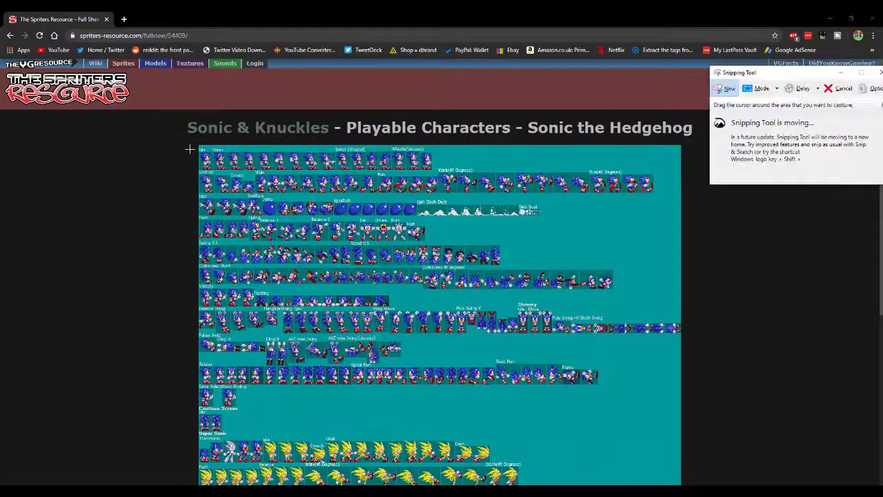
{"action": "left_click_drag", "start_coordinate": [192, 141], "coordinate": [218, 173]}
Copy the captured Idle sprite and paste it onto the Animate stage.
{"action": "right_click", "coordinate": [211, 170]}
{"action": "left_click", "coordinate": [228, 184]}
{"action": "left_click", "coordinate": [346, 62]}
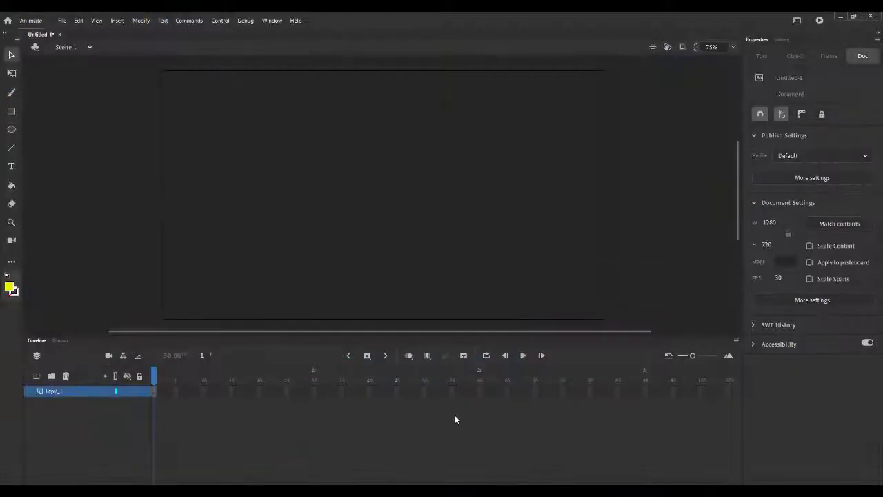
{"action": "right_click", "coordinate": [347, 179]}
{"action": "left_click", "coordinate": [383, 205]}
Zoom the view to 200% and position the 58×68 sprite at X 599, Y 342.
{"action": "left_click", "coordinate": [734, 47]}
{"action": "left_click", "coordinate": [747, 118]}
{"action": "left_click", "coordinate": [734, 48]}
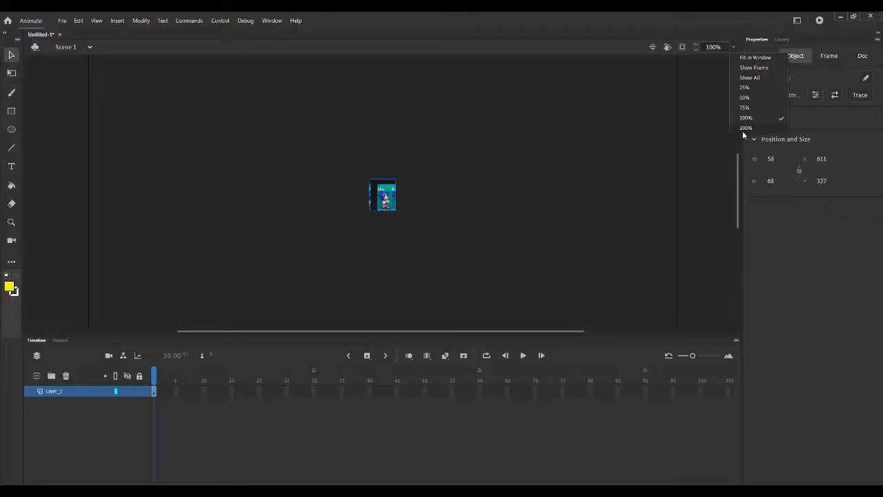
{"action": "left_click", "coordinate": [745, 128]}
{"action": "left_click_drag", "start_coordinate": [391, 198], "coordinate": [391, 205]}
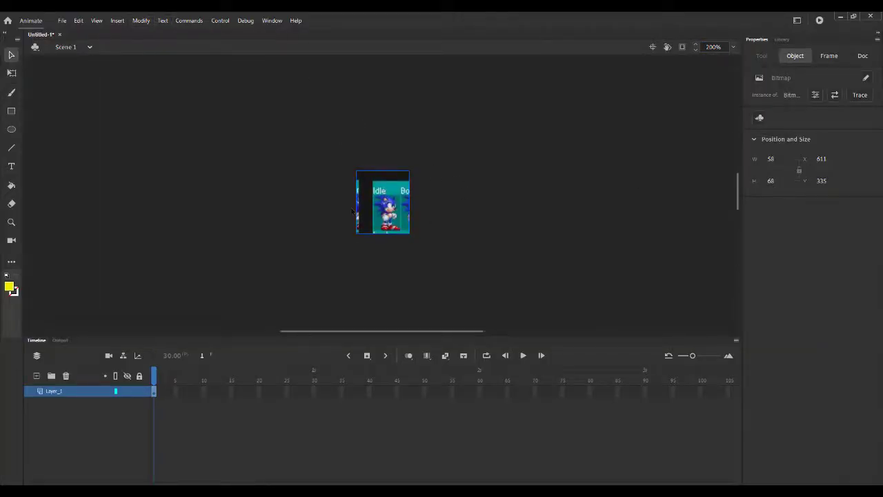
{"action": "left_click_drag", "start_coordinate": [353, 205], "coordinate": [385, 215]}
{"action": "left_click", "coordinate": [378, 215]}
{"action": "left_click", "coordinate": [342, 259]}
{"action": "left_click", "coordinate": [413, 210]}
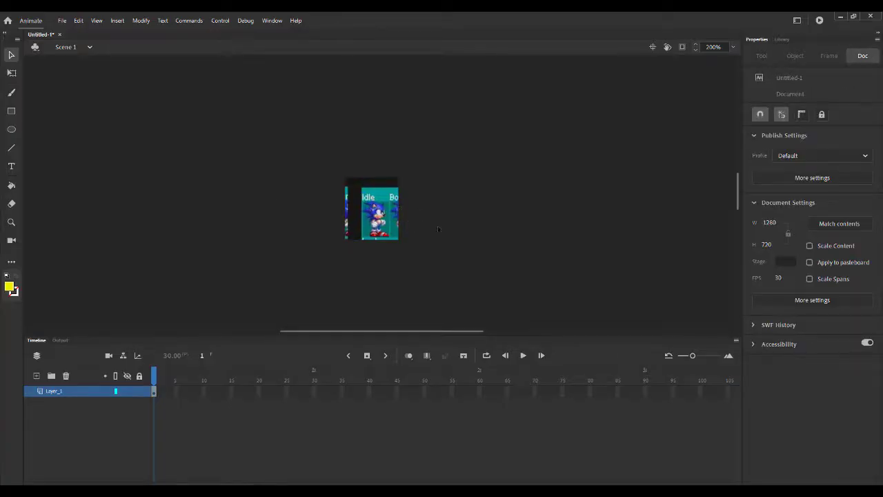
{"action": "left_click", "coordinate": [355, 214]}
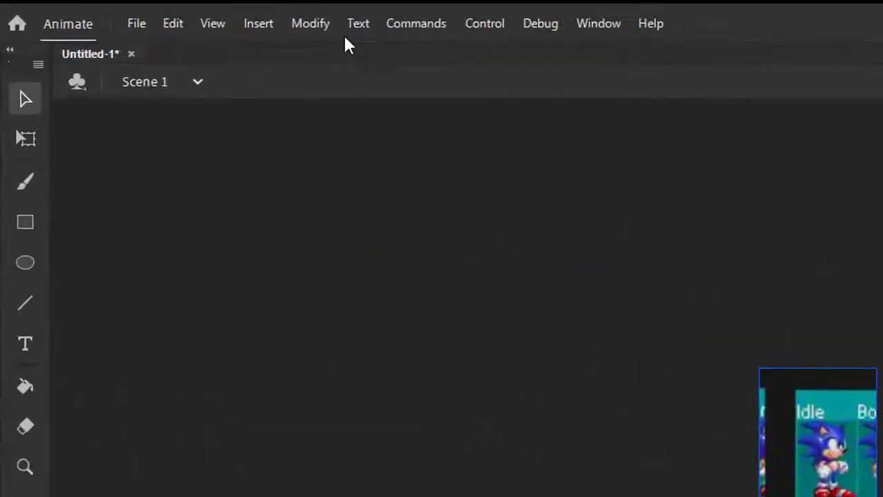
Run Trace Bitmap on the Sonic sprite: threshold 1, minimum area 1, Many Corners, Pixels.
{"action": "left_click", "coordinate": [142, 22]}
{"action": "mouse_move", "coordinate": [419, 178]}
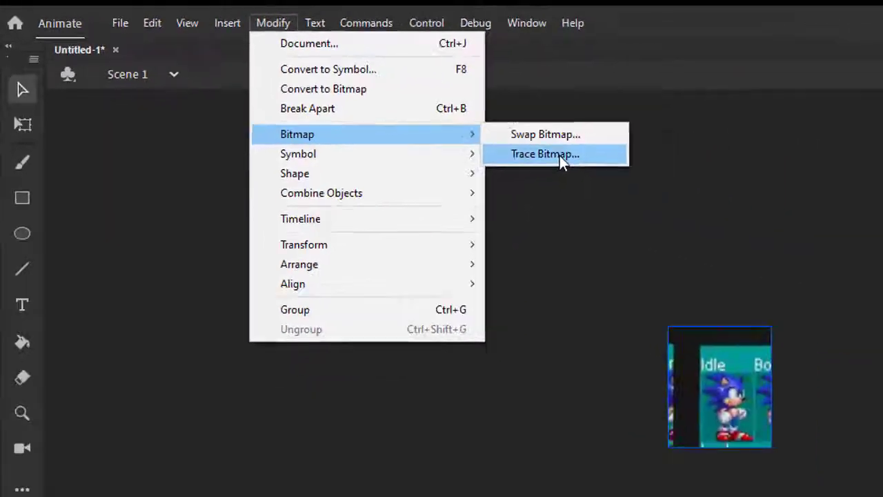
{"action": "left_click", "coordinate": [783, 204]}
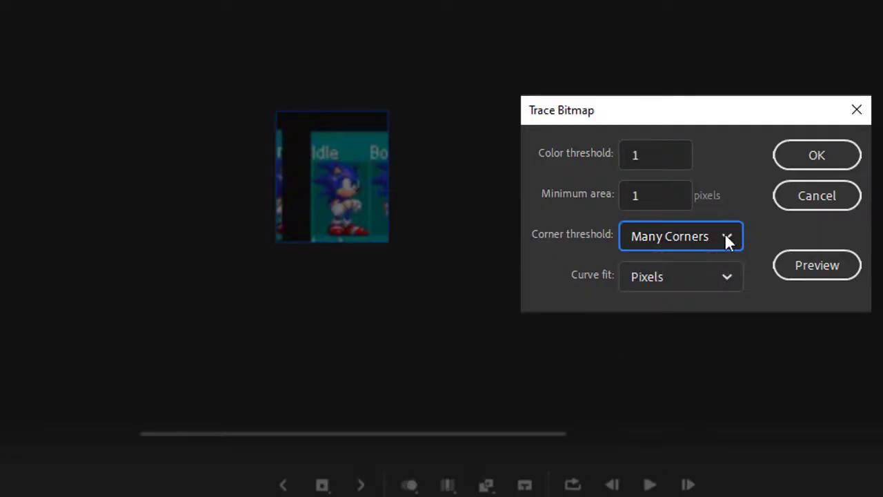
{"action": "left_click", "coordinate": [691, 276]}
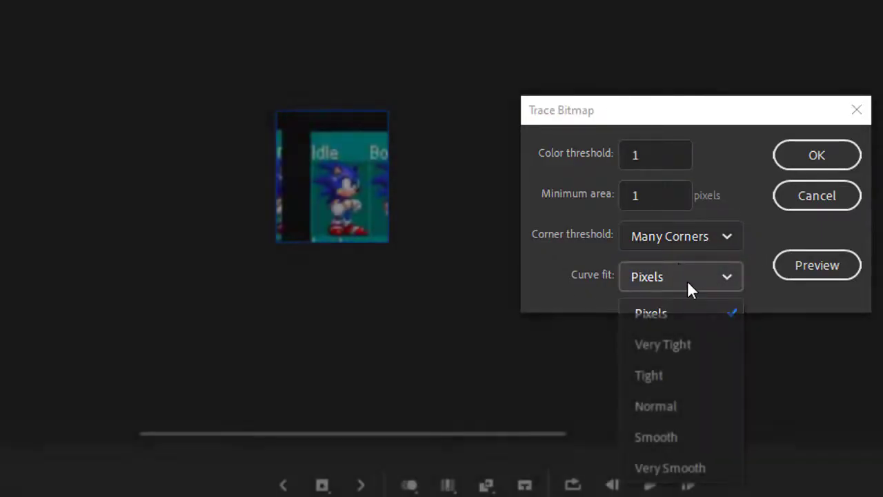
{"action": "left_click", "coordinate": [690, 280]}
{"action": "left_click", "coordinate": [832, 156]}
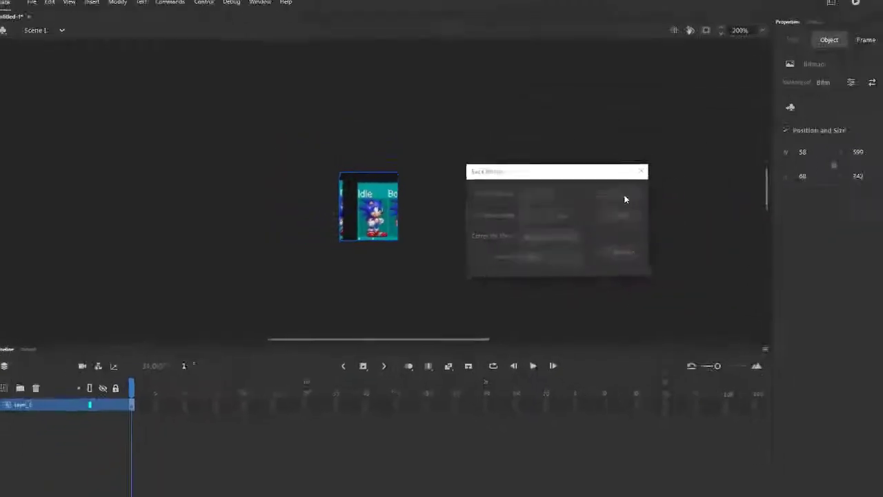
{"action": "left_click", "coordinate": [498, 138]}
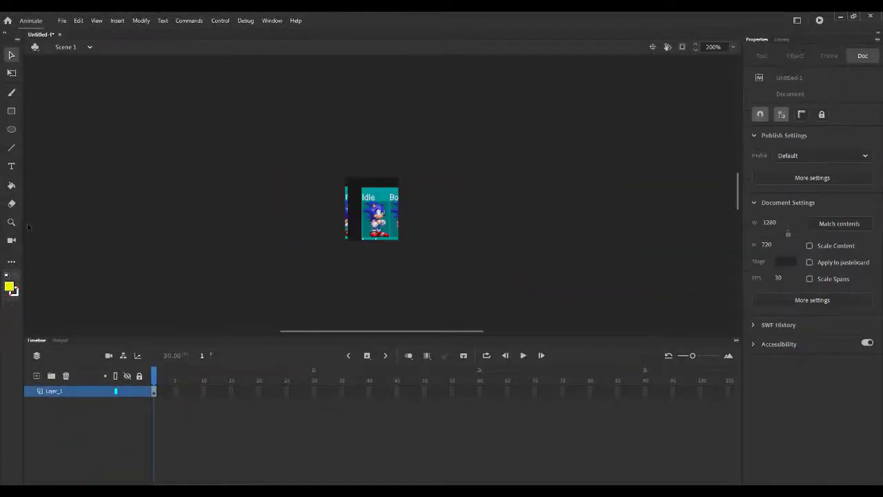
Zoom to about 500% and delete the dotted, left and right sprite strips and teal background.
{"action": "key", "text": "z"}
{"action": "left_click", "coordinate": [372, 196]}
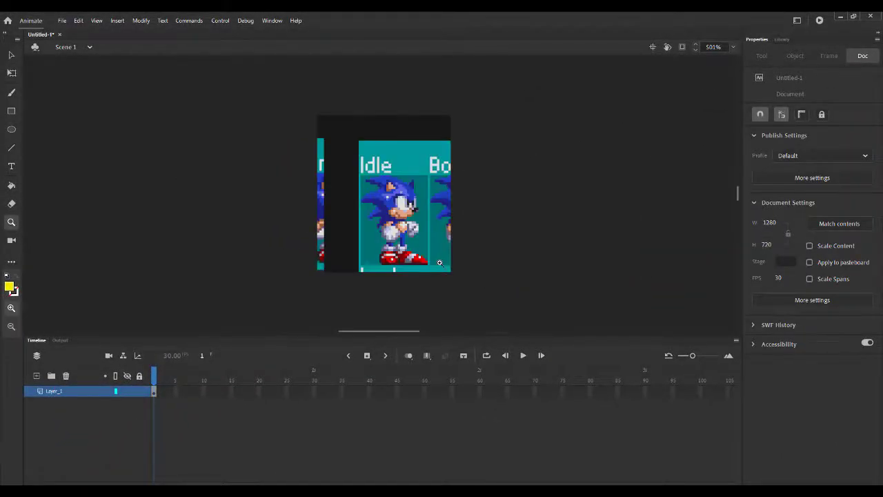
{"action": "left_click", "coordinate": [11, 54]}
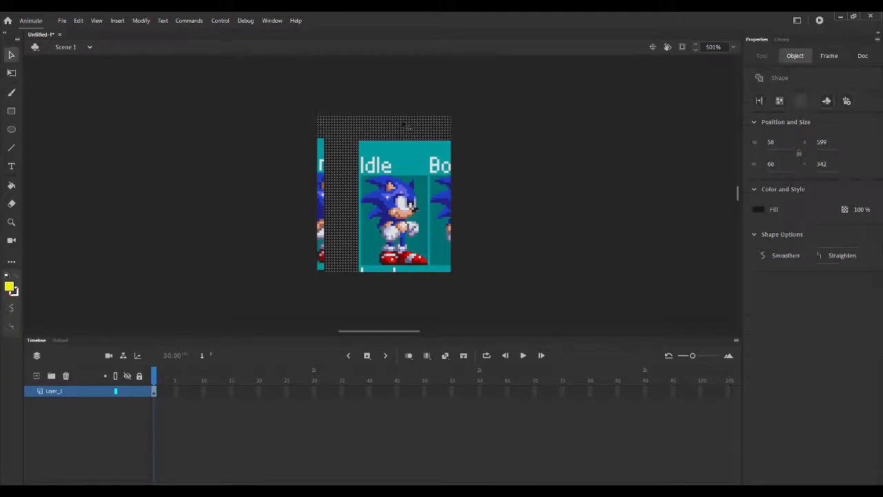
{"action": "key", "text": "Delete"}
{"action": "left_click_drag", "start_coordinate": [260, 103], "coordinate": [337, 290]}
{"action": "key", "text": "Delete"}
{"action": "left_click", "coordinate": [394, 148]}
{"action": "key", "text": "Delete"}
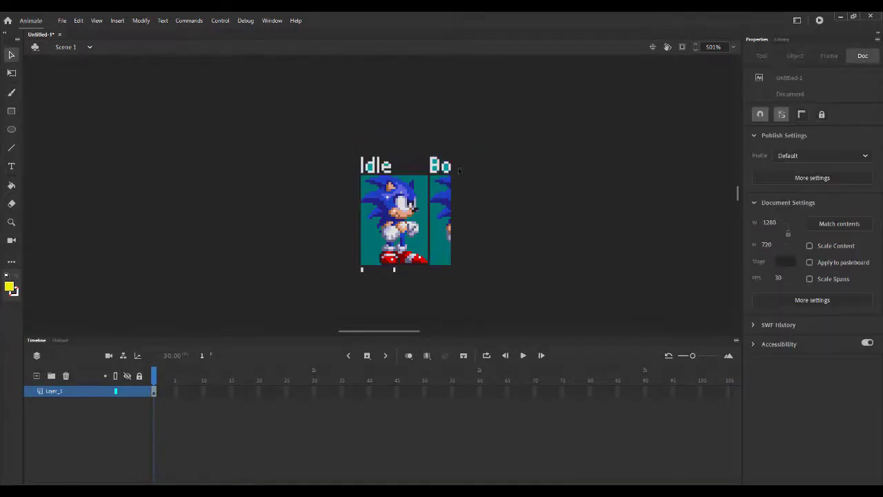
{"action": "left_click_drag", "start_coordinate": [522, 131], "coordinate": [427, 305]}
{"action": "key", "text": "Delete"}
Delete the marks under the sprite, the Idle label and the teal background behind Sonic.
{"action": "left_click_drag", "start_coordinate": [310, 299], "coordinate": [415, 266]}
{"action": "key", "text": "Delete"}
{"action": "left_click_drag", "start_coordinate": [355, 140], "coordinate": [417, 174]}
{"action": "key", "text": "Delete"}
{"action": "left_click", "coordinate": [422, 221]}
{"action": "key", "text": "Delete"}
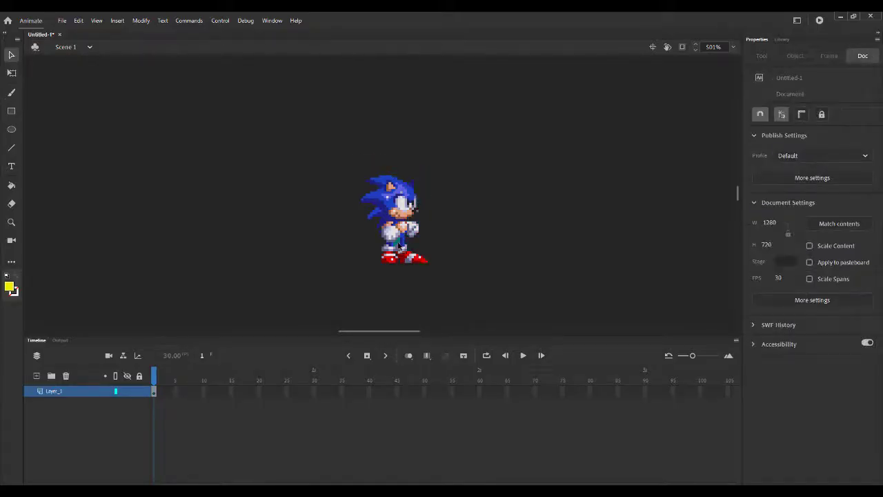
Select the whole 29×39 Sonic figure and nudge it to X 615.8, Y 363.6.
{"action": "left_click", "coordinate": [399, 247]}
{"action": "left_click", "coordinate": [595, 240]}
{"action": "left_click_drag", "start_coordinate": [312, 103], "coordinate": [529, 310]}
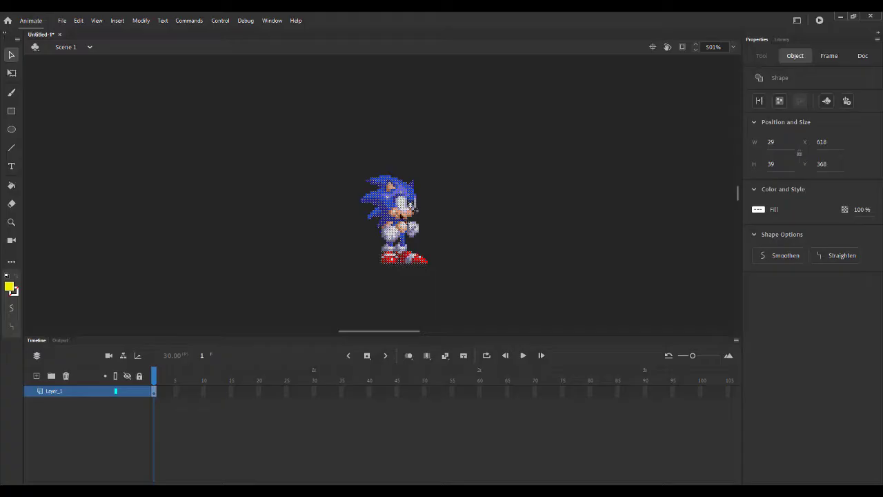
{"action": "left_click", "coordinate": [494, 207]}
{"action": "left_click", "coordinate": [401, 191]}
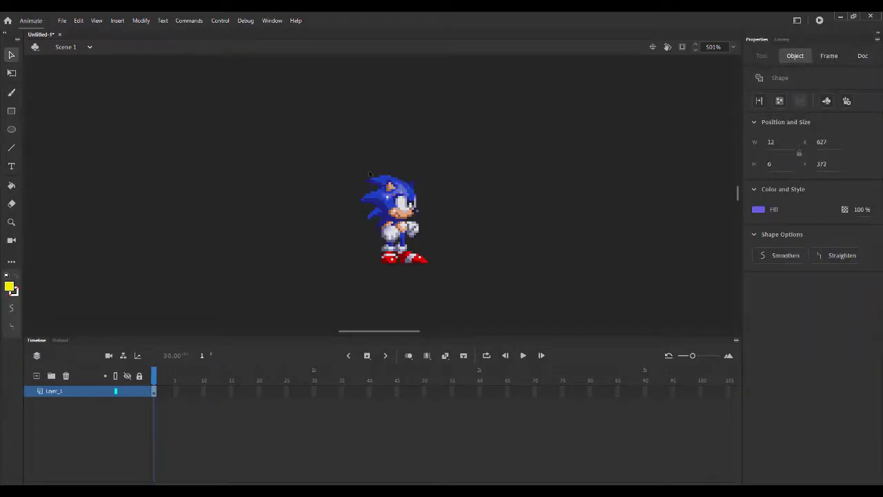
{"action": "left_click_drag", "start_coordinate": [290, 128], "coordinate": [490, 291]}
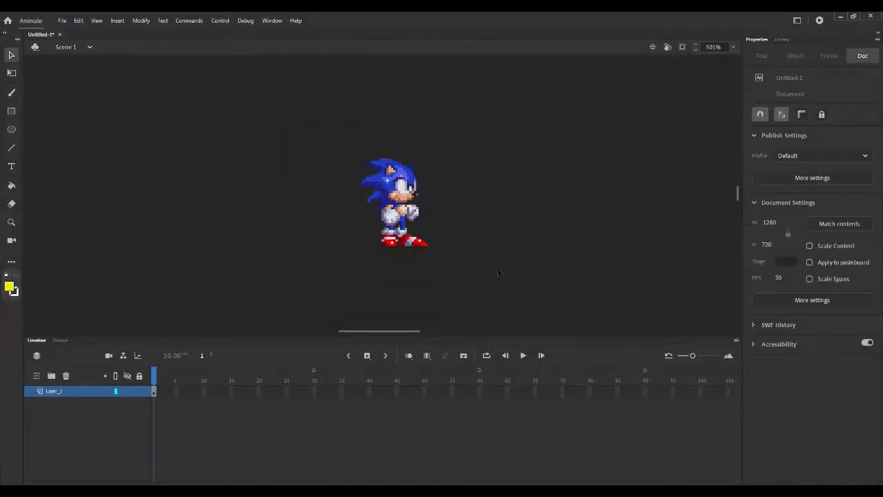
{"action": "left_click_drag", "start_coordinate": [349, 132], "coordinate": [489, 298]}
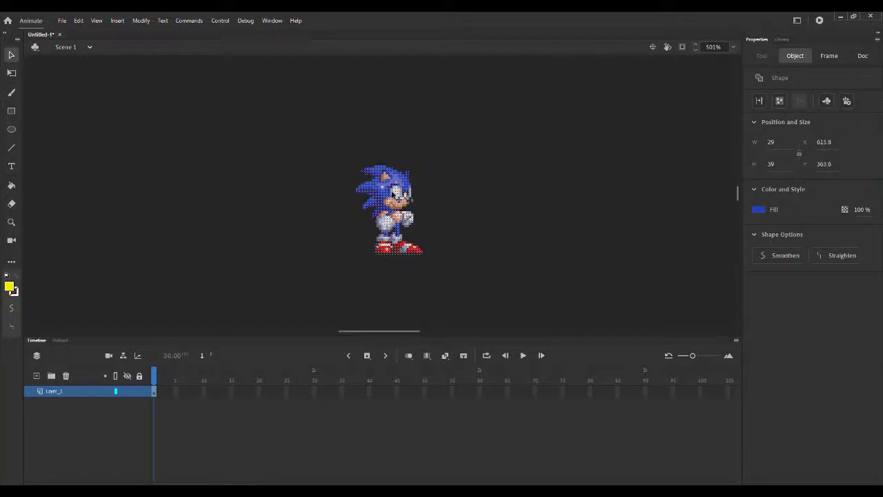
Convert the selected Sonic to a symbol named 'IDLE', keeping type Graphic, then deselect it.
{"action": "right_click", "coordinate": [393, 193]}
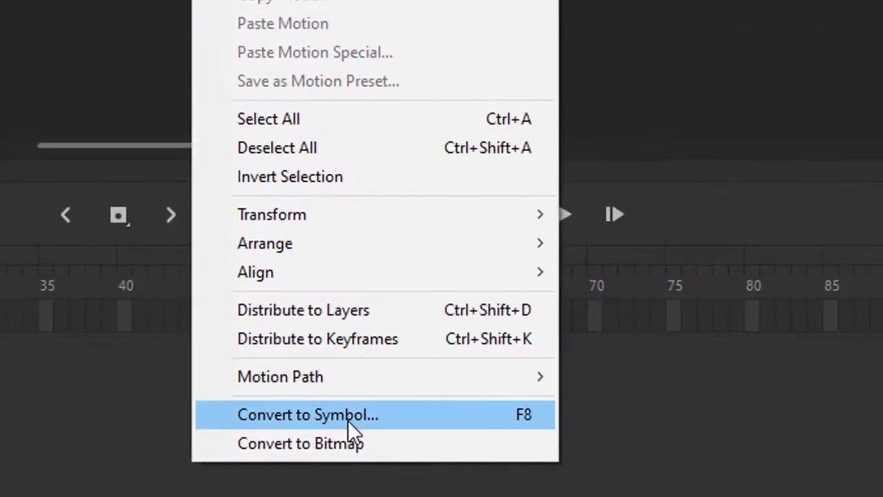
{"action": "left_click", "coordinate": [349, 421]}
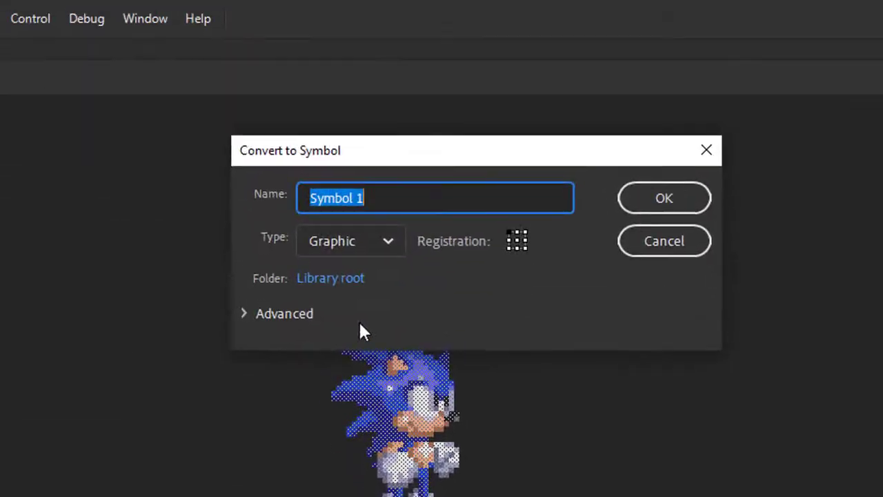
{"action": "key", "text": "BackSpace"}
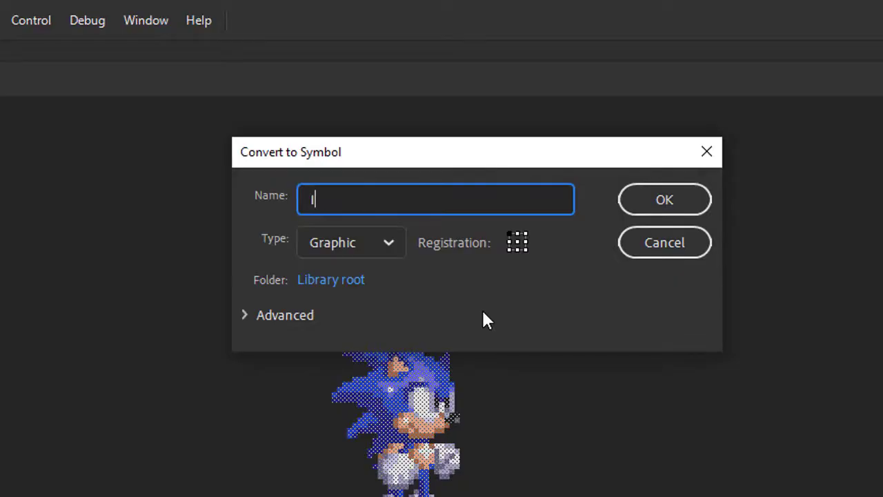
{"action": "type", "text": "IDLE"}
{"action": "left_click", "coordinate": [343, 242]}
{"action": "left_click", "coordinate": [344, 239]}
{"action": "left_click", "coordinate": [339, 241]}
{"action": "left_click", "coordinate": [338, 346]}
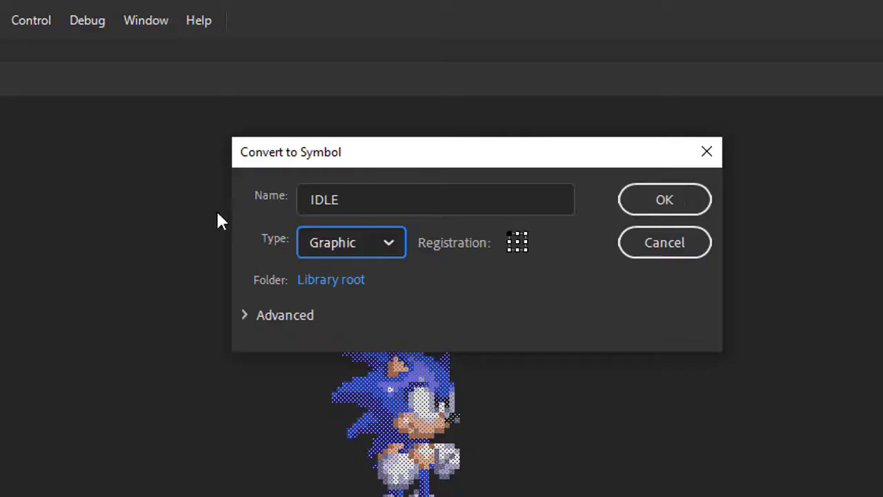
{"action": "left_click", "coordinate": [673, 206]}
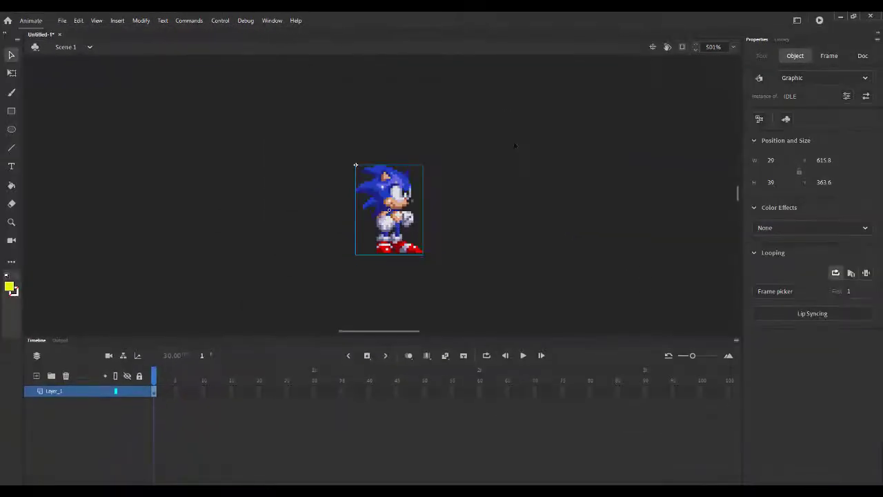
{"action": "key", "text": "Escape"}
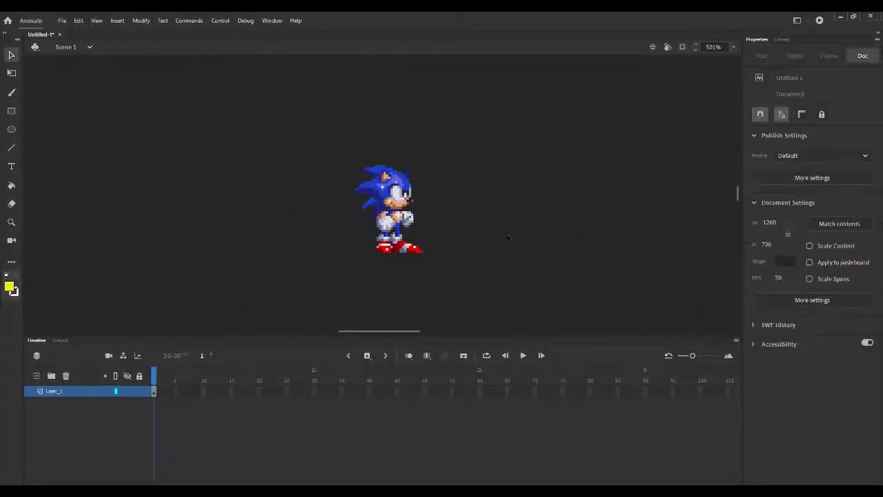
Move Sonic left on the stage and insert a keyframe at frame 19.
{"action": "left_click", "coordinate": [390, 210]}
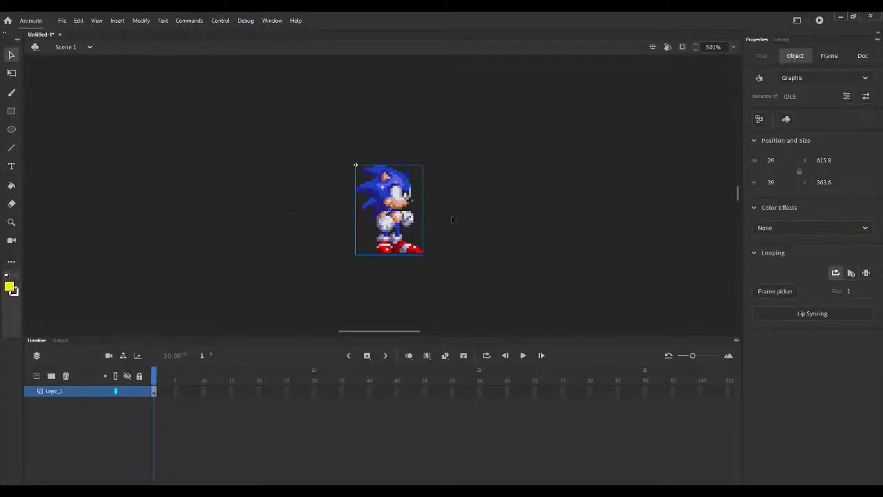
{"action": "left_click_drag", "start_coordinate": [390, 214], "coordinate": [348, 207]}
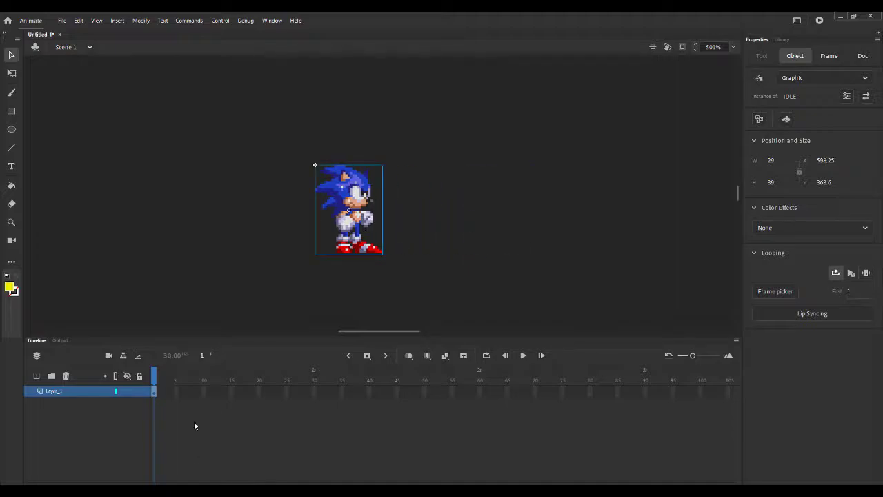
{"action": "right_click", "coordinate": [254, 391]}
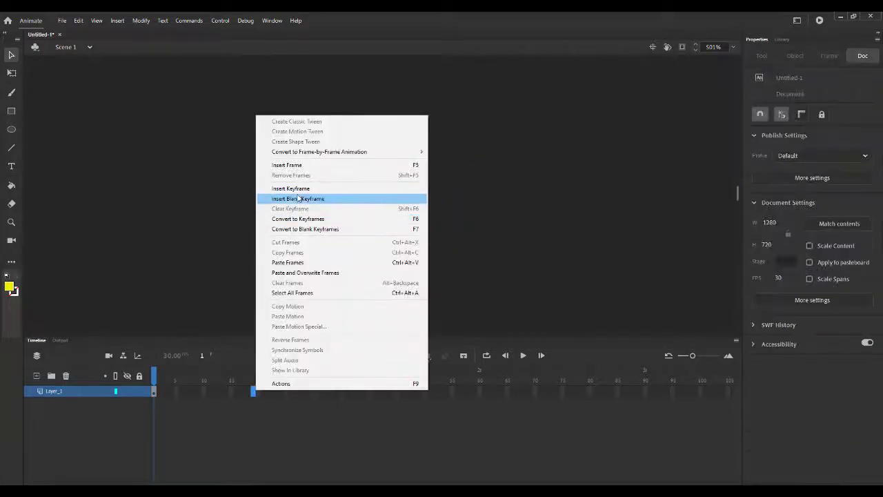
{"action": "left_click", "coordinate": [298, 198]}
{"action": "key", "text": "ctrl+z"}
{"action": "right_click", "coordinate": [252, 392]}
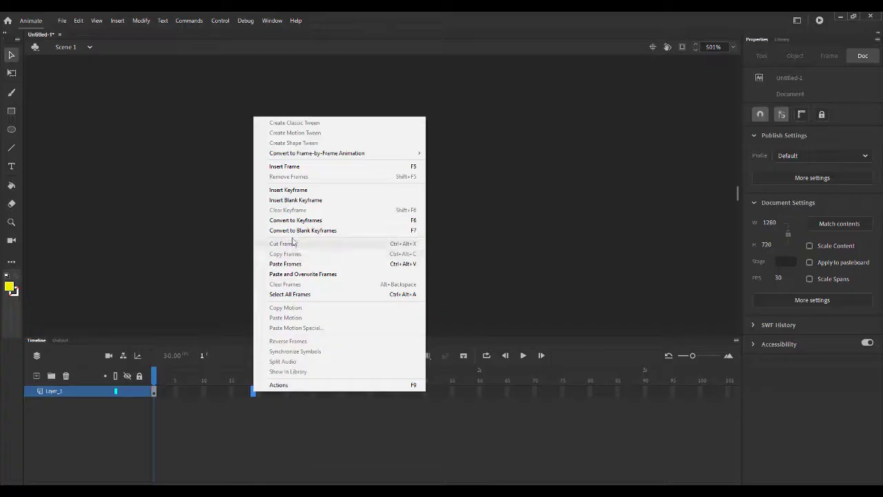
{"action": "left_click", "coordinate": [297, 194]}
Create a classic tween over the span and preview Sonic sliding across the stage.
{"action": "left_click", "coordinate": [199, 391]}
{"action": "right_click", "coordinate": [199, 391]}
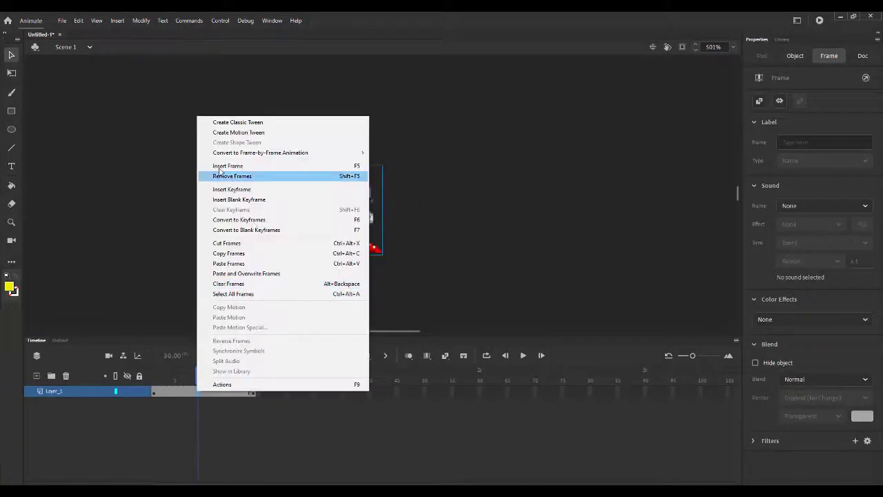
{"action": "left_click", "coordinate": [234, 122]}
{"action": "left_click", "coordinate": [523, 355]}
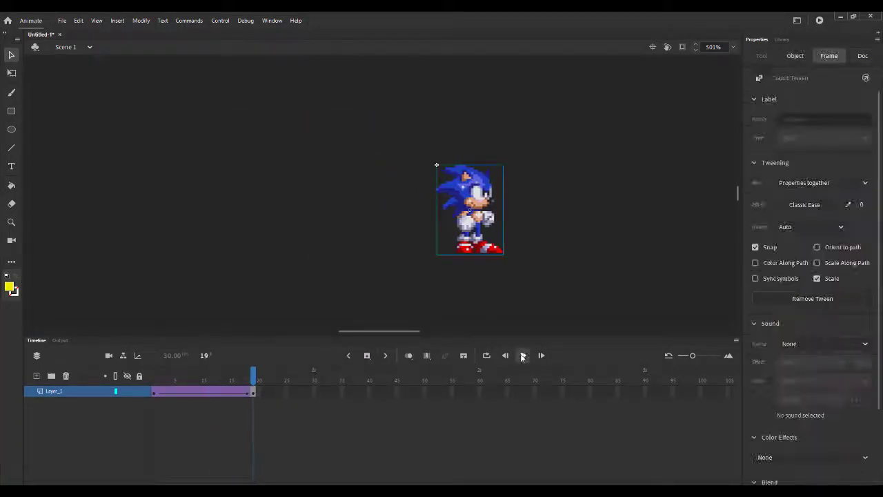
{"action": "left_click", "coordinate": [203, 391]}
Remove the classic tween and clear the keyframe at frame 19.
{"action": "right_click", "coordinate": [204, 391]}
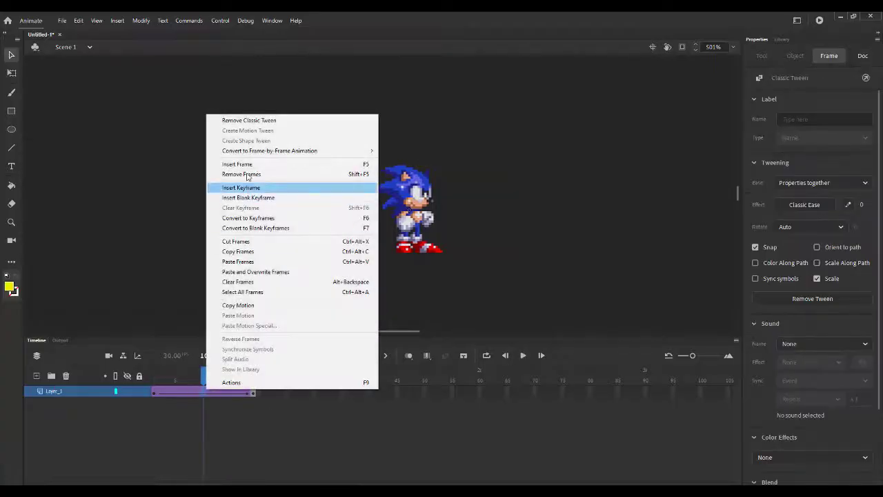
{"action": "left_click", "coordinate": [249, 121]}
{"action": "right_click", "coordinate": [253, 392]}
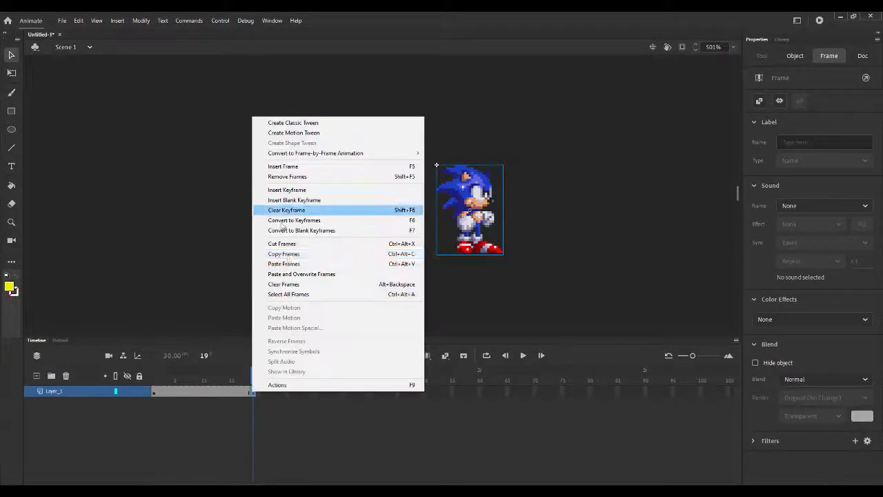
{"action": "left_click", "coordinate": [321, 209]}
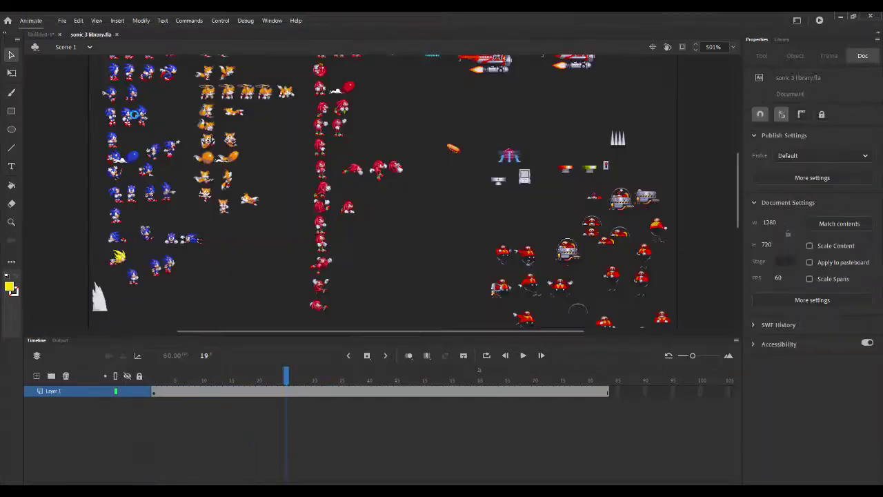
Scroll the sonic 3 library.fla stage and marquee-zoom onto its top-left Sonic sprites.
{"action": "left_click_drag", "start_coordinate": [738, 175], "coordinate": [733, 196]}
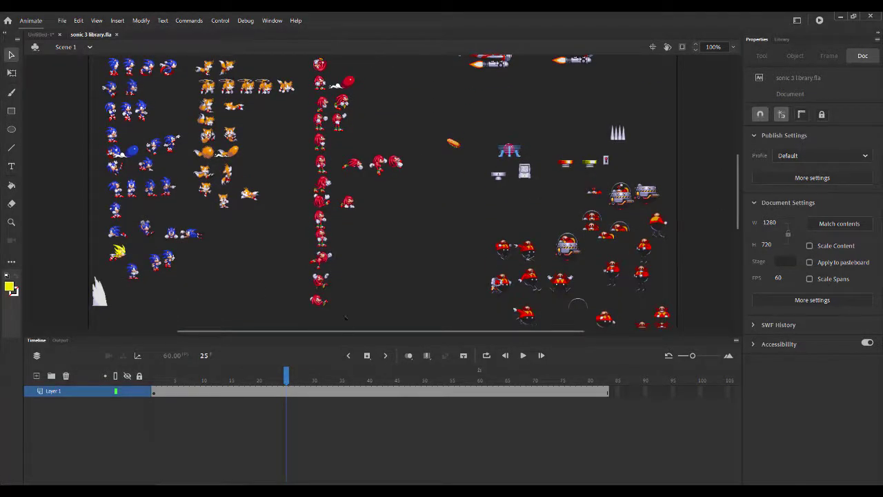
{"action": "left_click_drag", "start_coordinate": [734, 178], "coordinate": [734, 154]}
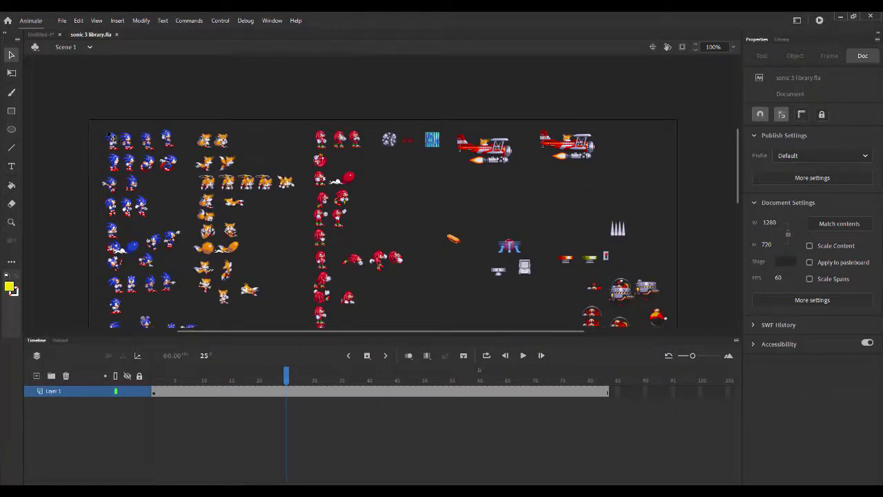
{"action": "key", "text": "z"}
{"action": "scroll", "coordinate": [100, 162], "scroll_direction": "down", "scroll_amount": 1}
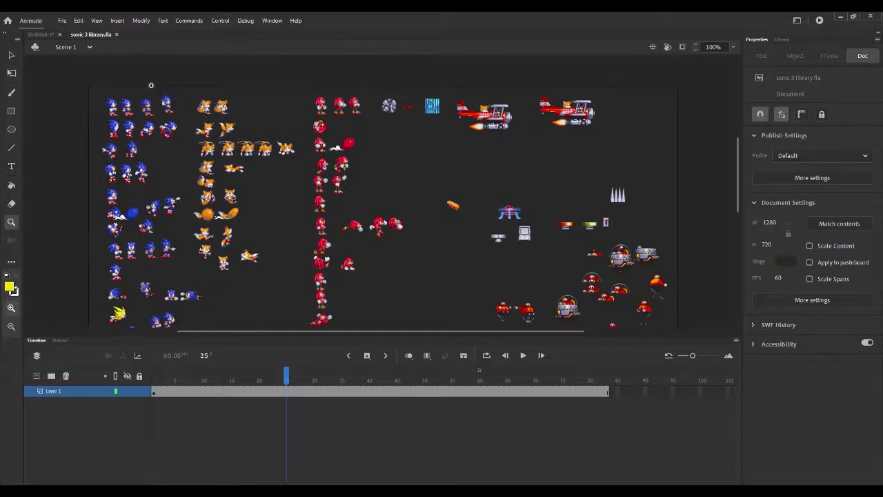
{"action": "left_click_drag", "start_coordinate": [94, 111], "coordinate": [169, 152]}
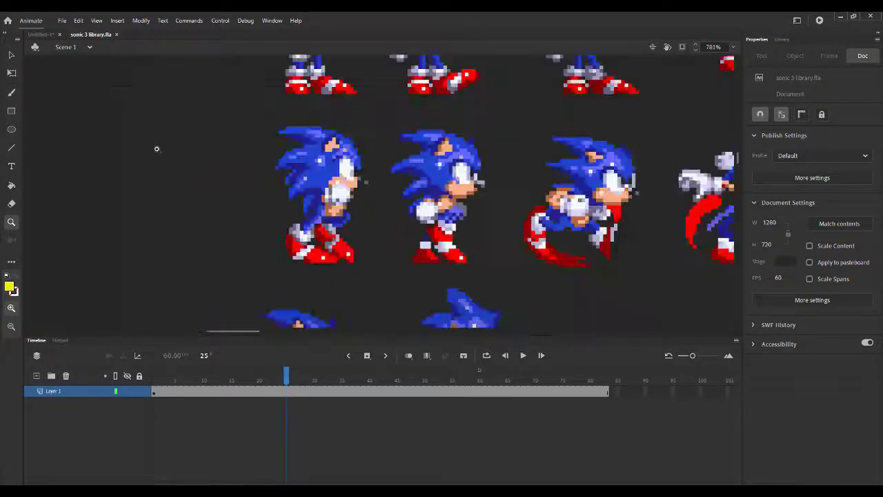
{"action": "left_click", "coordinate": [11, 53]}
{"action": "left_click", "coordinate": [293, 169]}
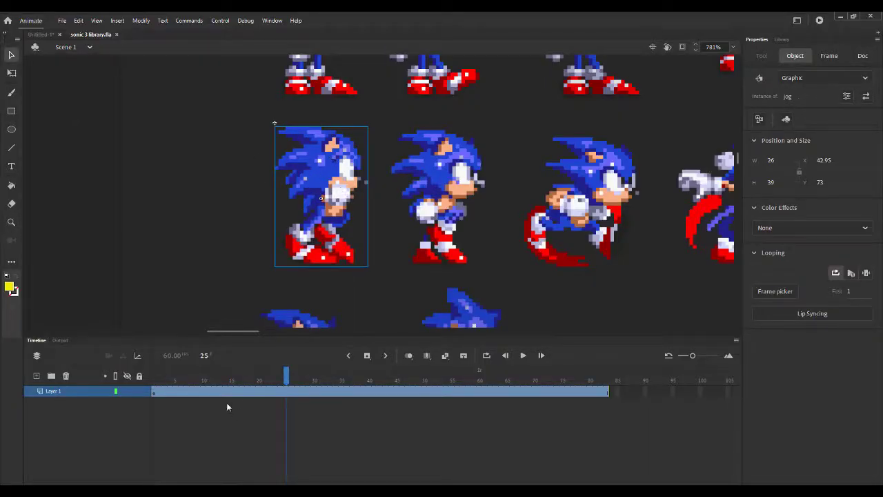
{"action": "left_click", "coordinate": [780, 39]}
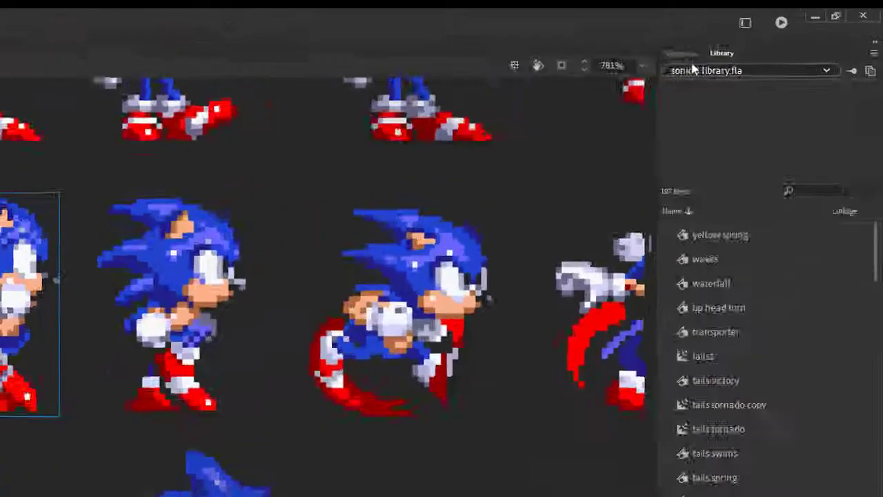
{"action": "left_click", "coordinate": [757, 40]}
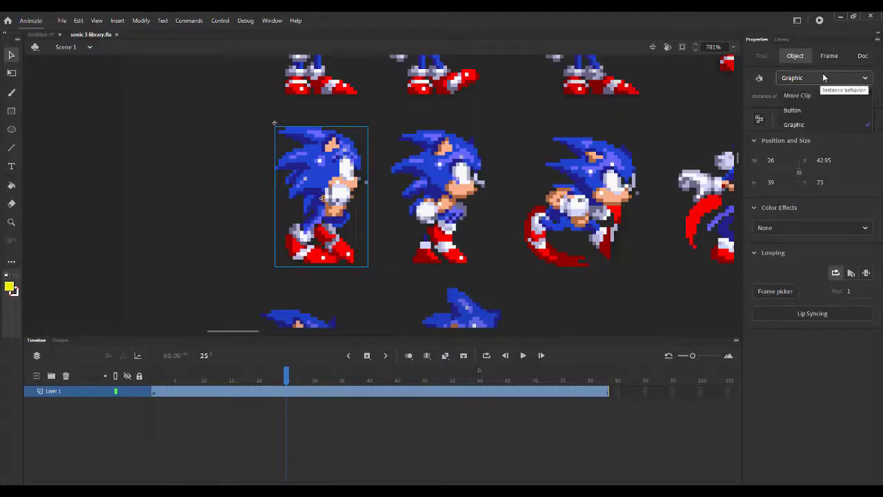
{"action": "left_click", "coordinate": [154, 380]}
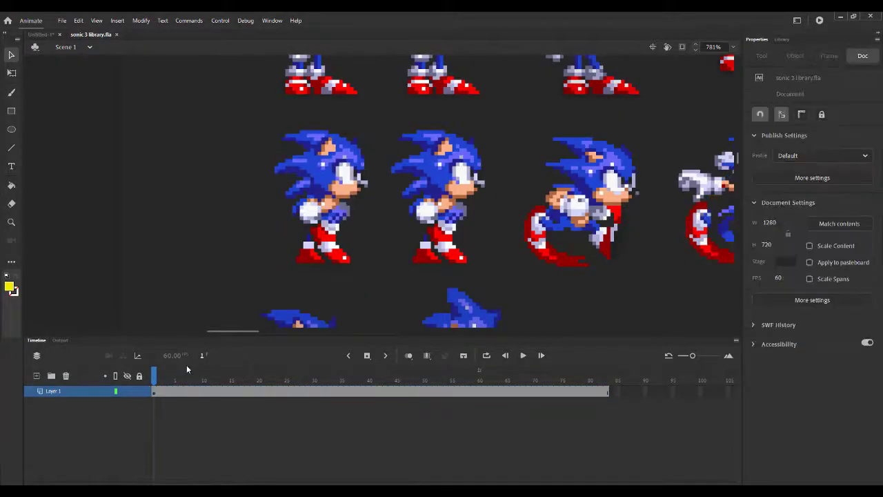
{"action": "key", "text": "Return"}
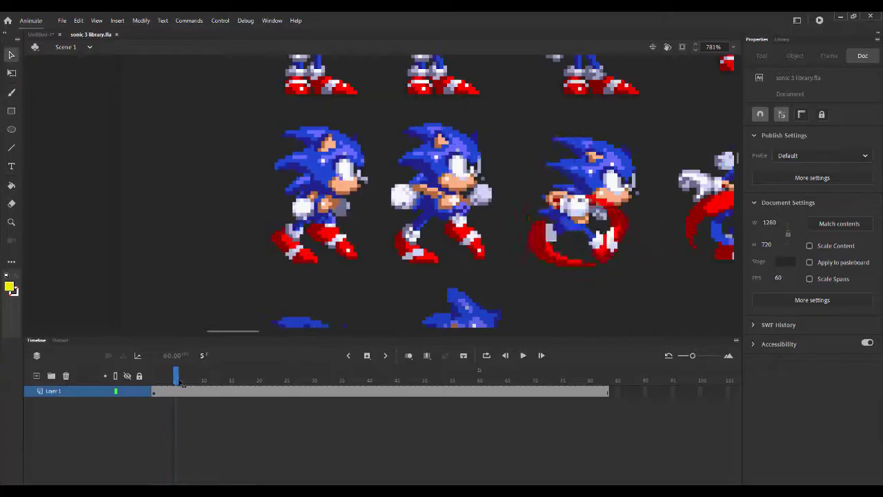
{"action": "left_click", "coordinate": [333, 184]}
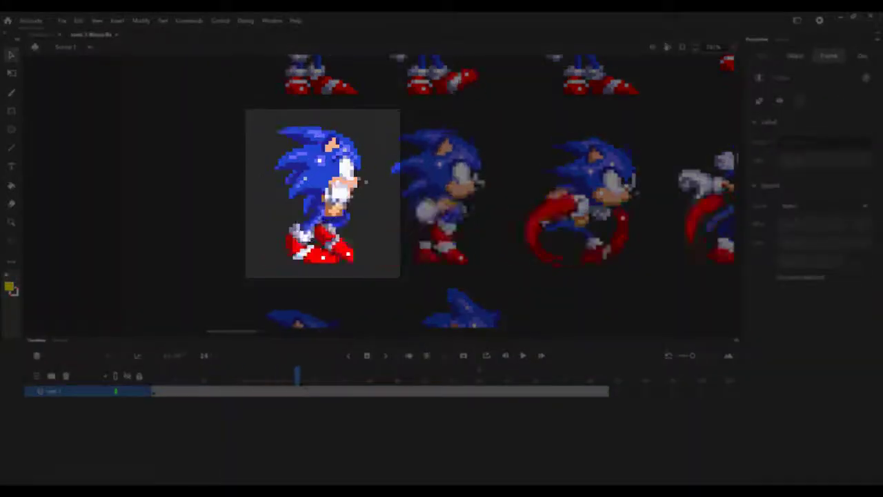
{"action": "left_click", "coordinate": [321, 198]}
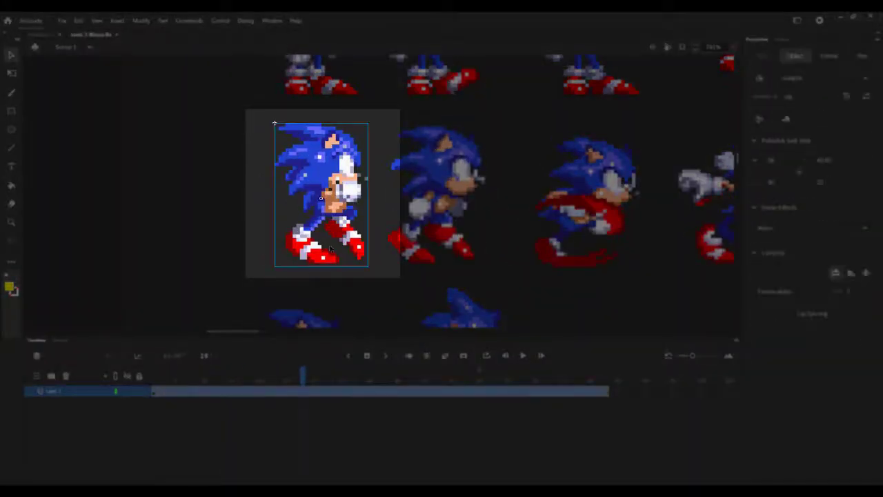
{"action": "key", "text": "Return"}
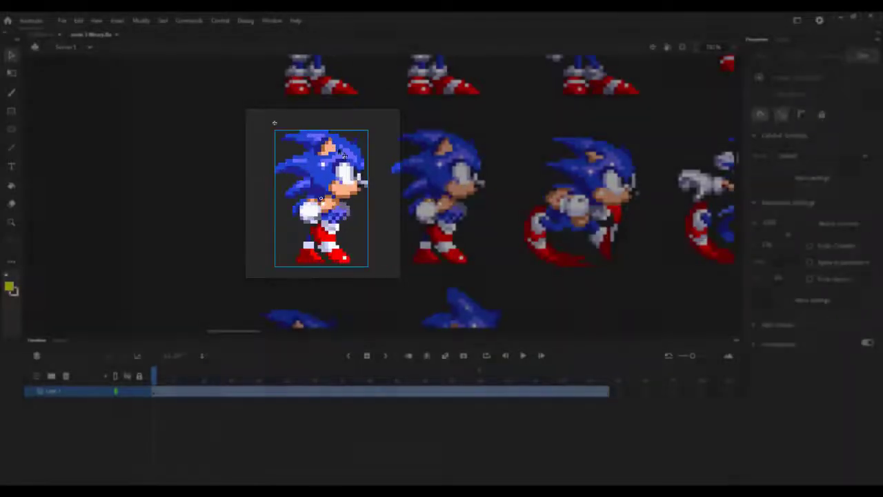
{"action": "left_click", "coordinate": [276, 124]}
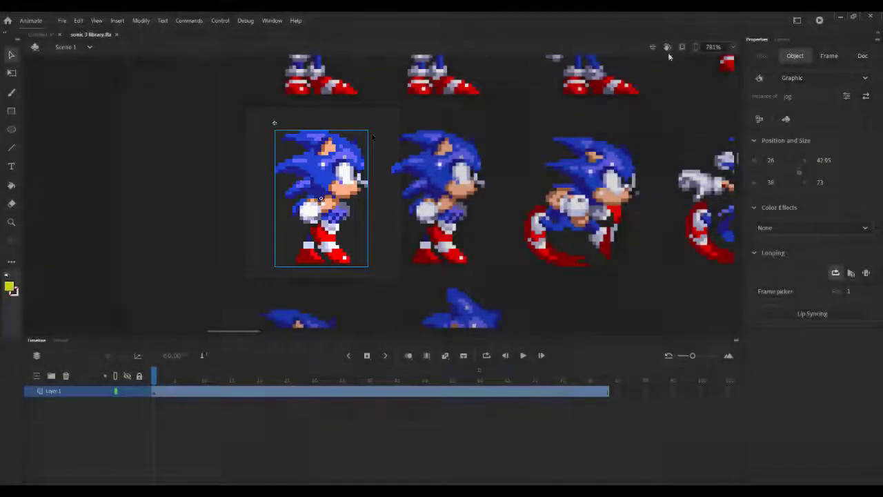
{"action": "left_click", "coordinate": [809, 78]}
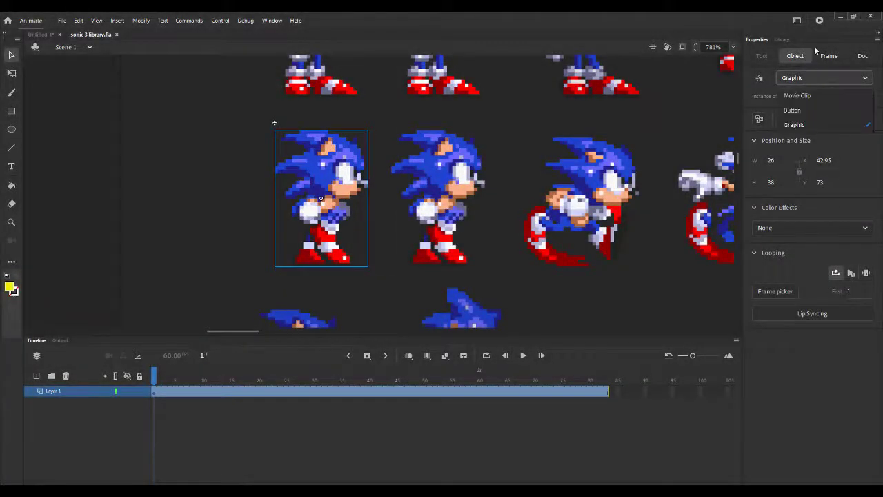
{"action": "left_click", "coordinate": [813, 96]}
{"action": "key", "text": "ctrl+shift+a"}
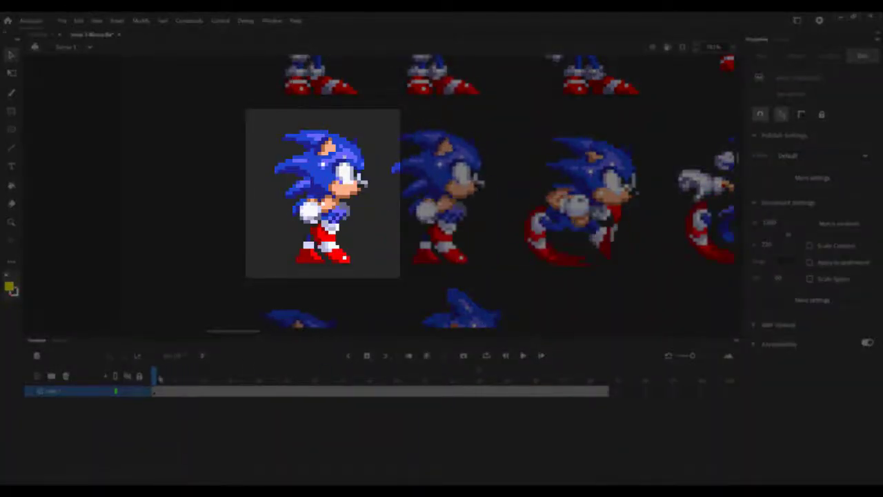
{"action": "left_click", "coordinate": [293, 158]}
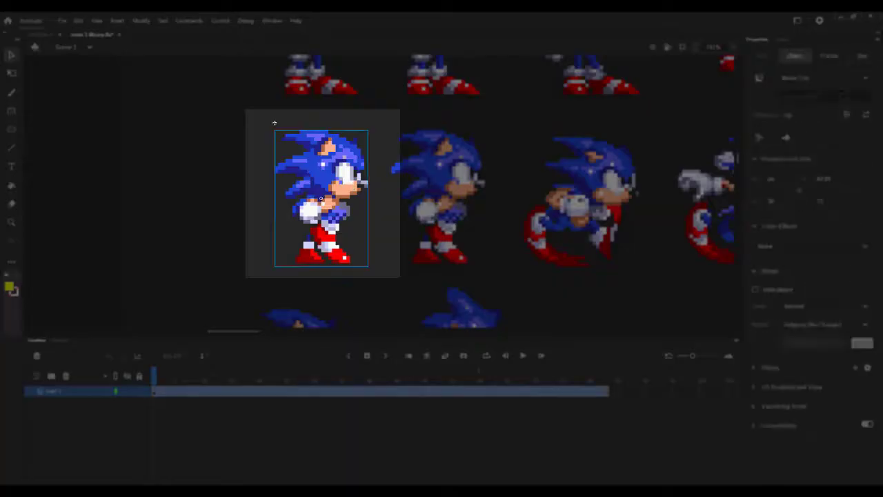
{"action": "left_click", "coordinate": [821, 80]}
{"action": "left_click", "coordinate": [809, 123]}
{"action": "left_click", "coordinate": [268, 275]}
{"action": "mouse_move", "coordinate": [153, 378]}
{"action": "left_mouse_down"}
{"action": "mouse_move", "coordinate": [173, 387]}
{"action": "mouse_move", "coordinate": [483, 393]}
{"action": "mouse_move", "coordinate": [147, 391]}
{"action": "left_mouse_up"}
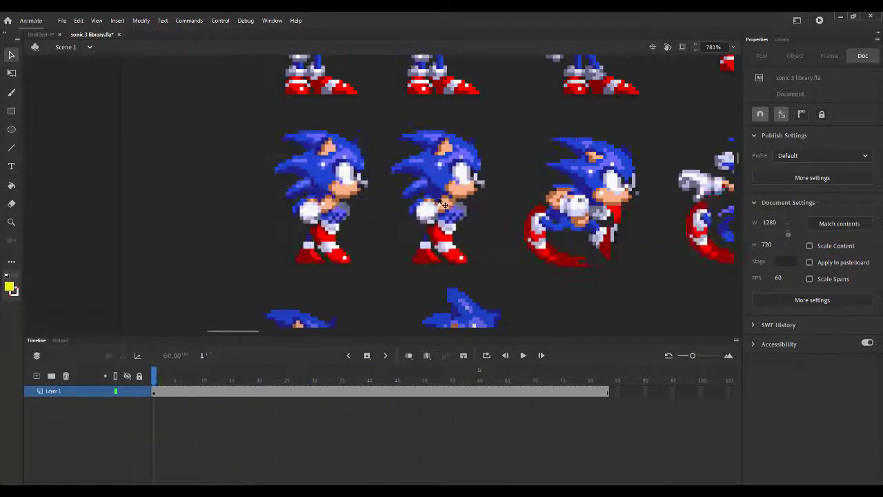
{"action": "left_click", "coordinate": [314, 192]}
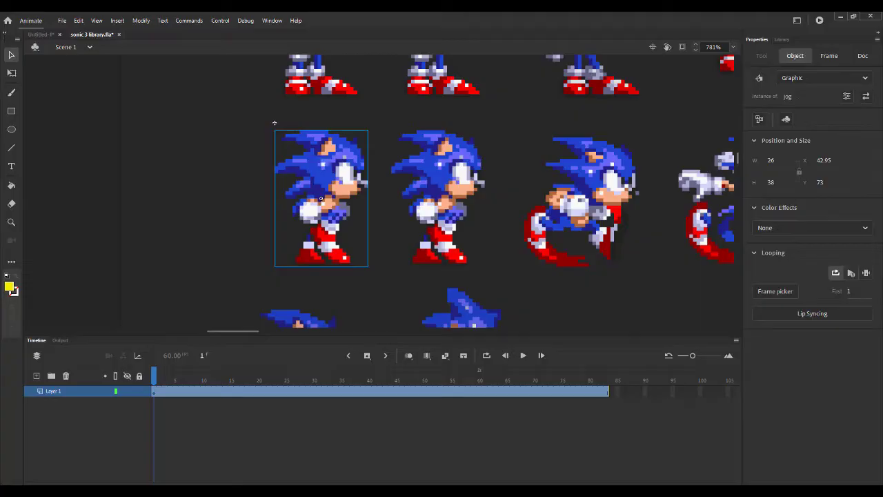
{"action": "left_click", "coordinate": [807, 80]}
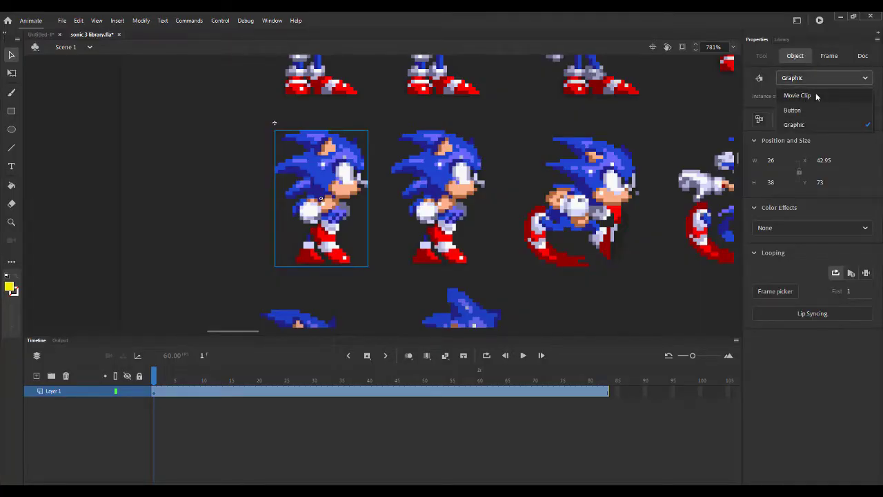
{"action": "left_click", "coordinate": [816, 96]}
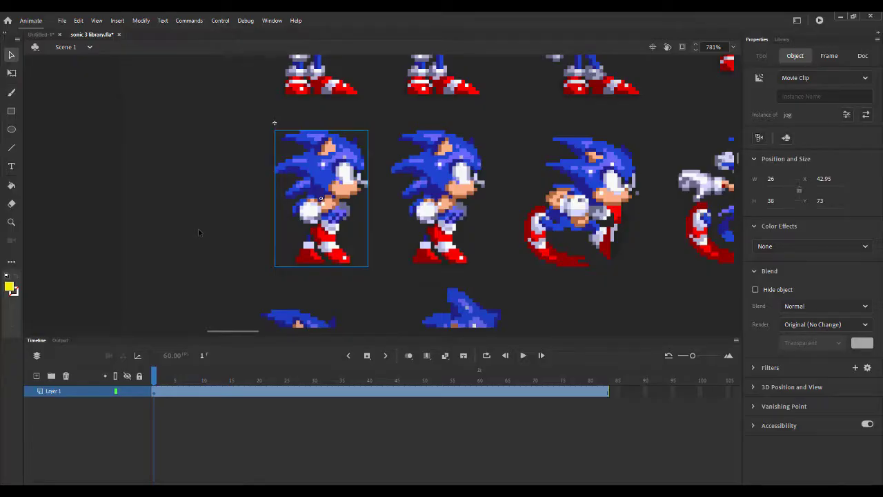
{"action": "left_click", "coordinate": [825, 78]}
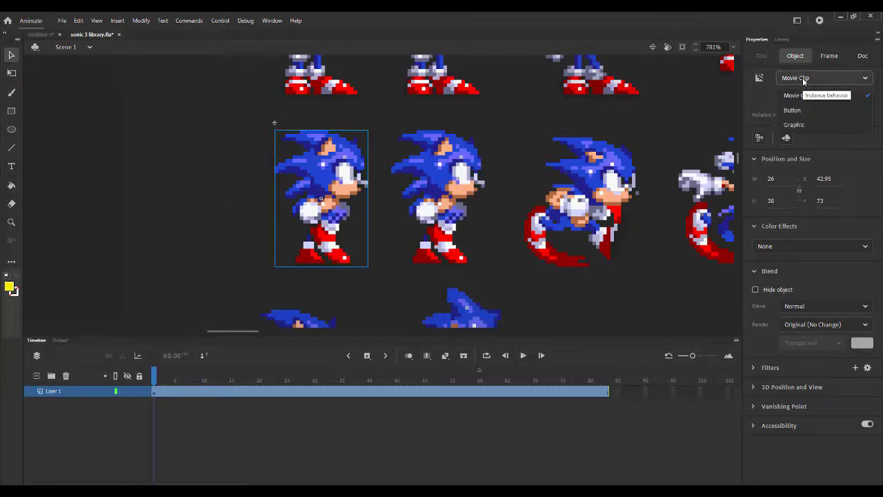
{"action": "left_click", "coordinate": [801, 96]}
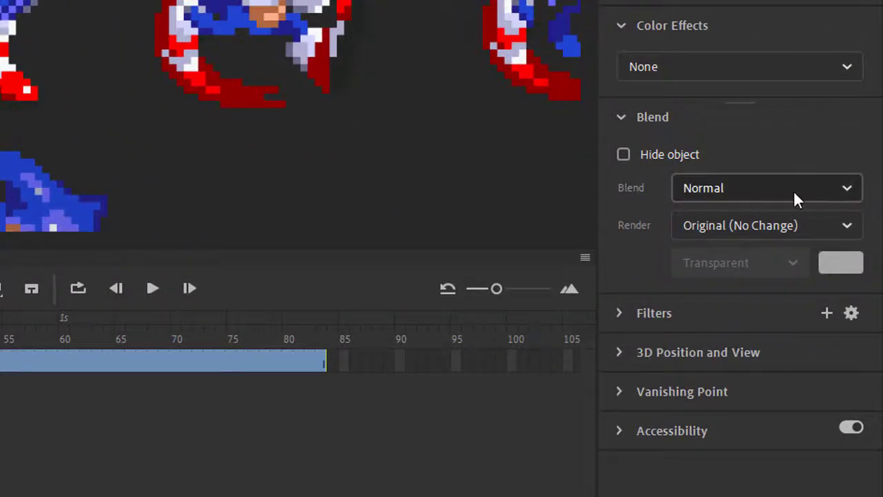
Keep Normal blend and no colour effect, and set the jog clip to render as Cache as Bitmap.
{"action": "left_click", "coordinate": [795, 190]}
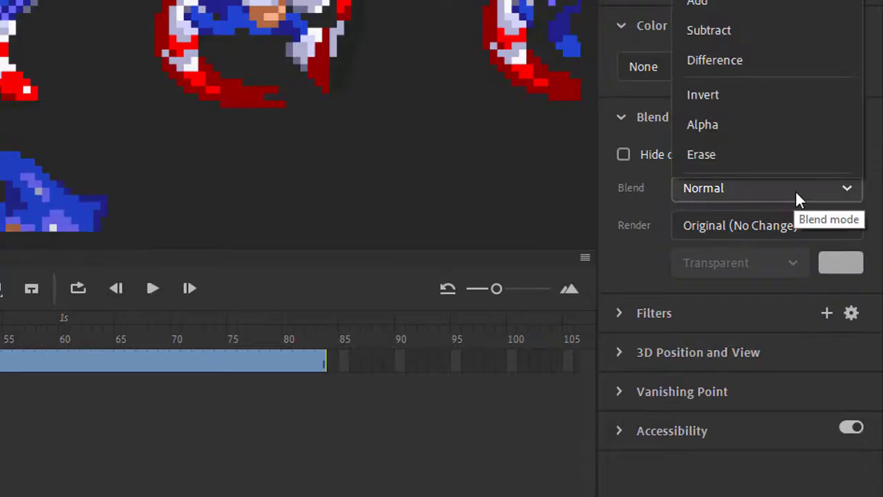
{"action": "left_click", "coordinate": [697, 200]}
{"action": "left_click", "coordinate": [718, 61]}
{"action": "left_click", "coordinate": [723, 58]}
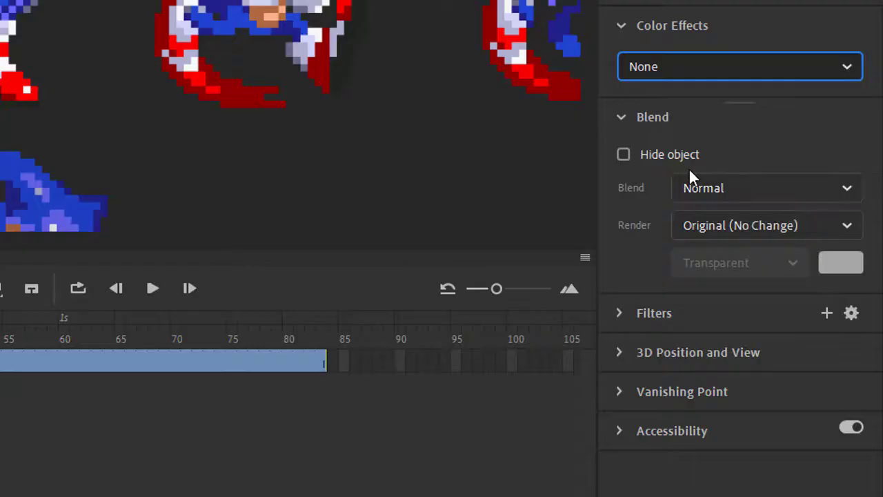
{"action": "left_click", "coordinate": [659, 319]}
Add a Drop Shadow filter to the jog movie clip.
{"action": "scroll", "coordinate": [673, 232], "scroll_direction": "down", "scroll_amount": 1}
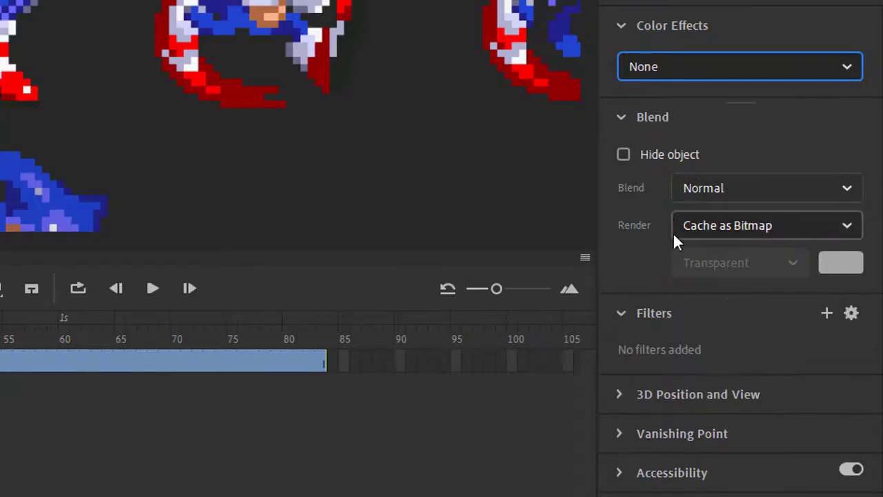
{"action": "left_click", "coordinate": [827, 314]}
{"action": "left_click", "coordinate": [749, 348]}
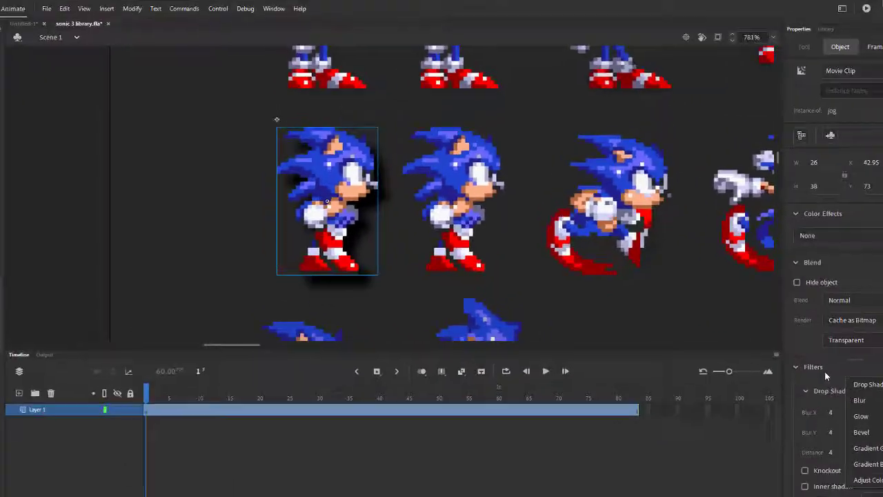
Collapse the filter settings and switch the jog instance's type to Graphic.
{"action": "left_click", "coordinate": [769, 352]}
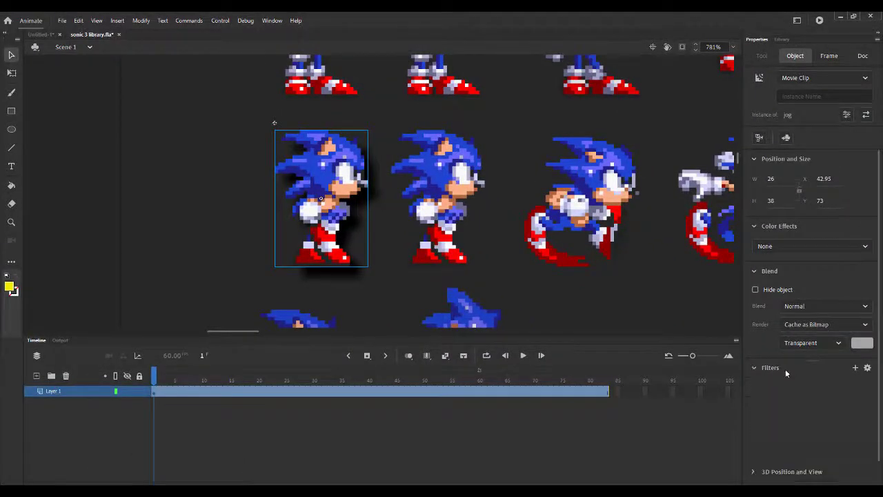
{"action": "left_click", "coordinate": [793, 369]}
{"action": "left_click", "coordinate": [794, 369]}
{"action": "left_click", "coordinate": [825, 77]}
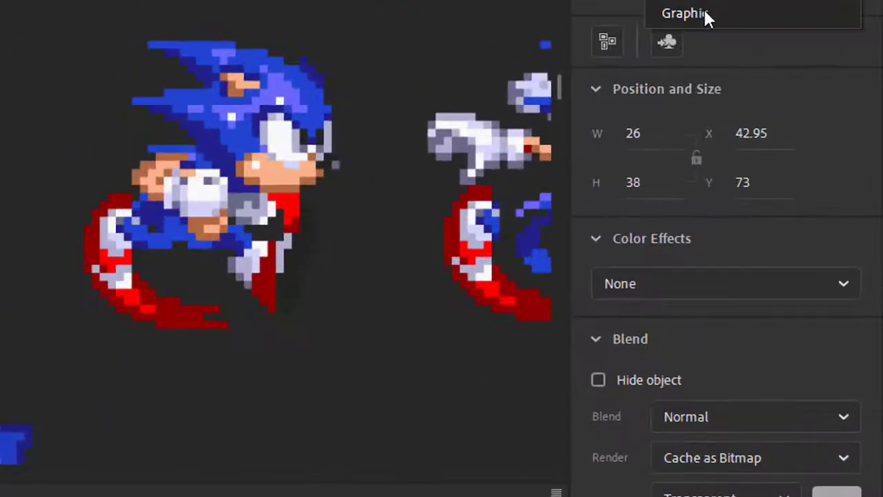
{"action": "left_click", "coordinate": [724, 48]}
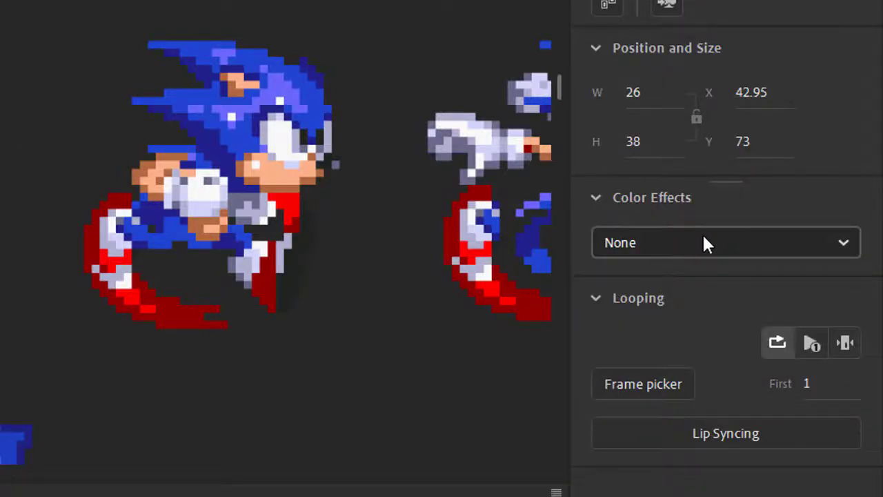
Try an Alpha colour effect at 0% and 80%, reset it to None, and make the instance a Button.
{"action": "left_click", "coordinate": [722, 241]}
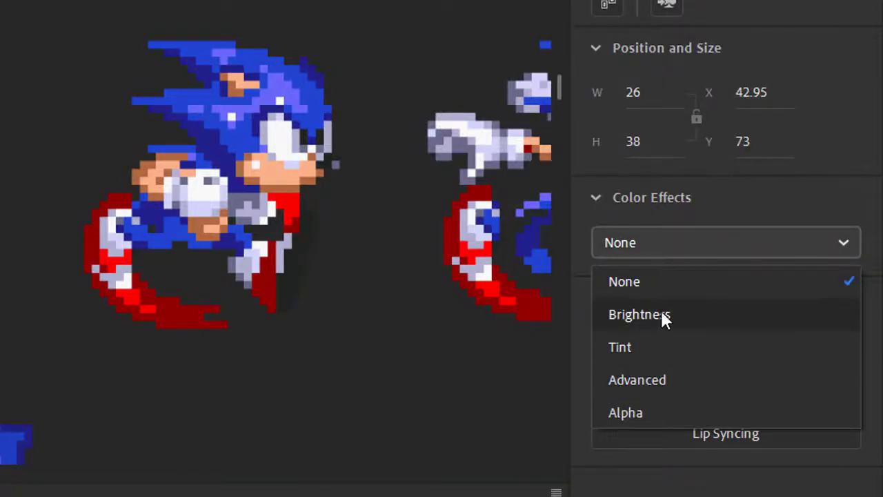
{"action": "left_click", "coordinate": [656, 413]}
{"action": "left_click_drag", "start_coordinate": [785, 305], "coordinate": [876, 303]}
{"action": "left_click", "coordinate": [780, 245]}
{"action": "left_click", "coordinate": [621, 290]}
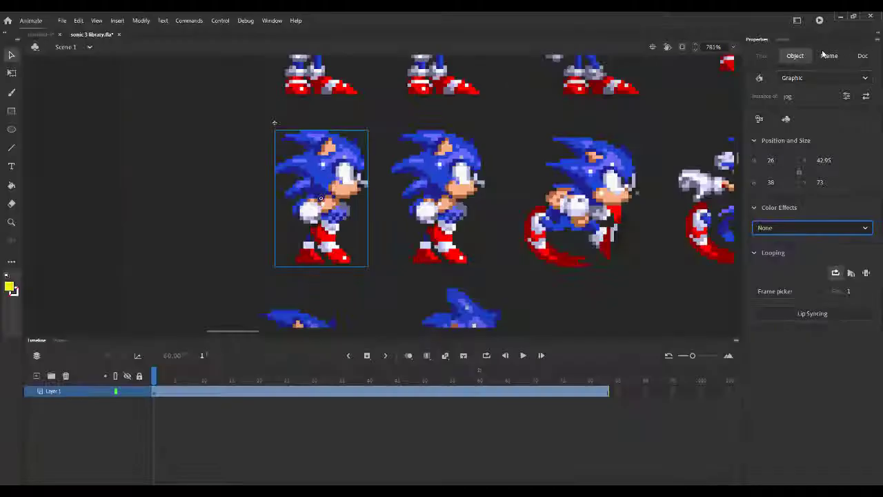
{"action": "left_click", "coordinate": [821, 79]}
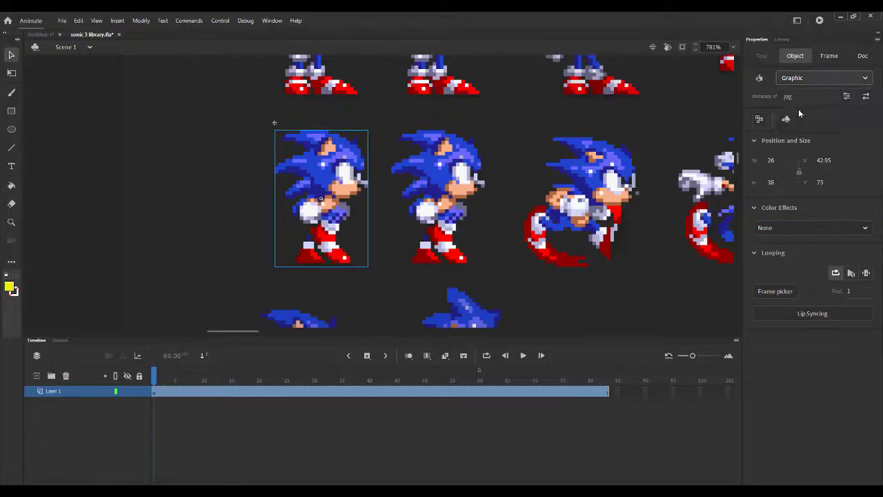
{"action": "left_click", "coordinate": [793, 109]}
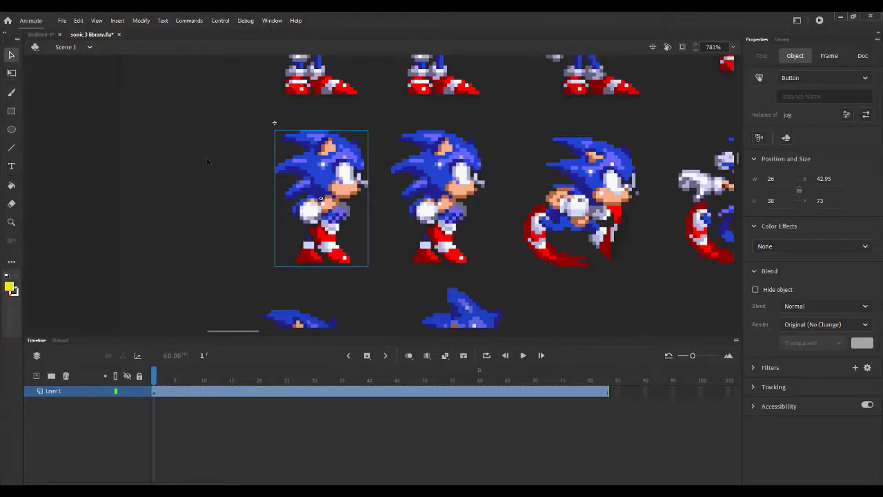
Change the jog instance's type from Button back to Graphic.
{"action": "left_click", "coordinate": [821, 79]}
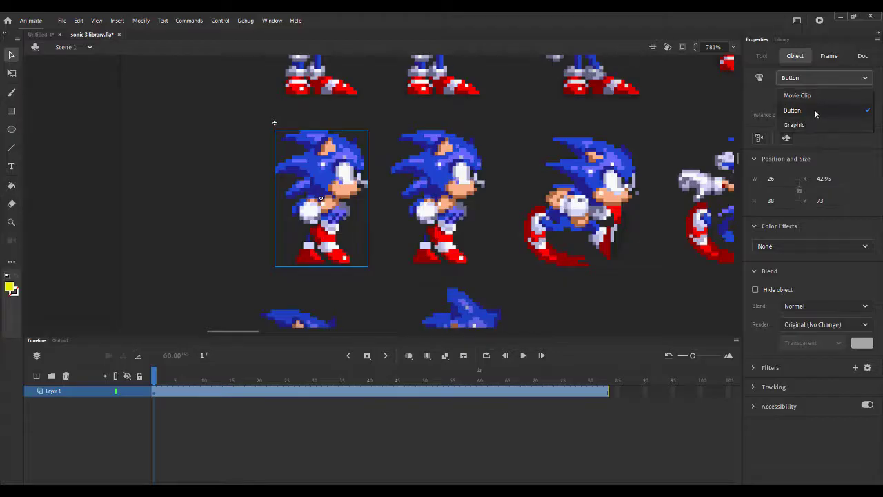
{"action": "left_click", "coordinate": [795, 124]}
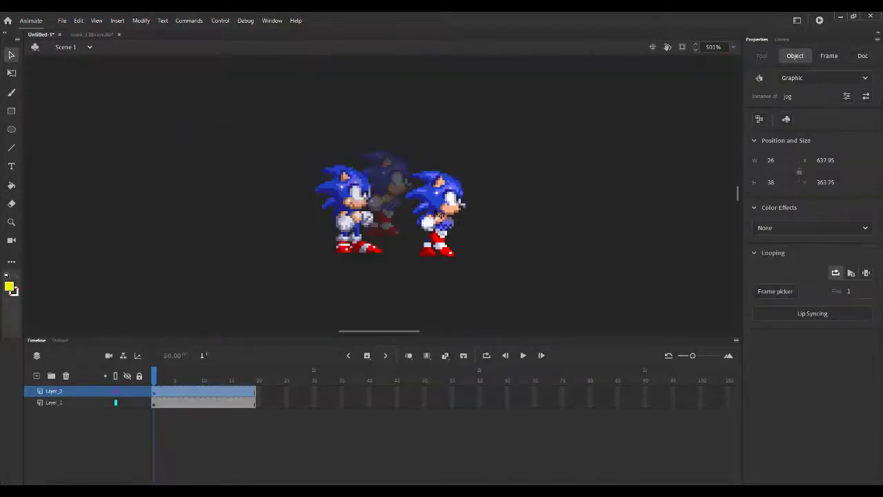
Nudge the right Sonic slightly and preview the animation.
{"action": "left_click_drag", "start_coordinate": [429, 205], "coordinate": [444, 232]}
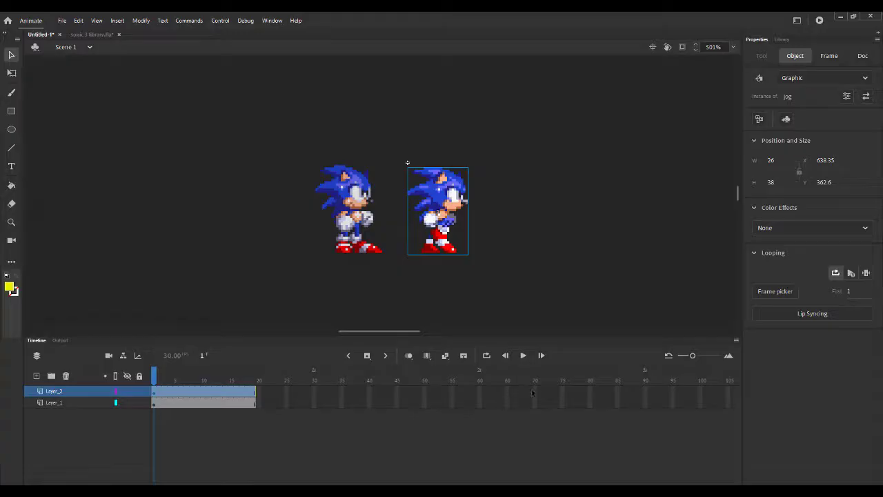
{"action": "left_click", "coordinate": [523, 356]}
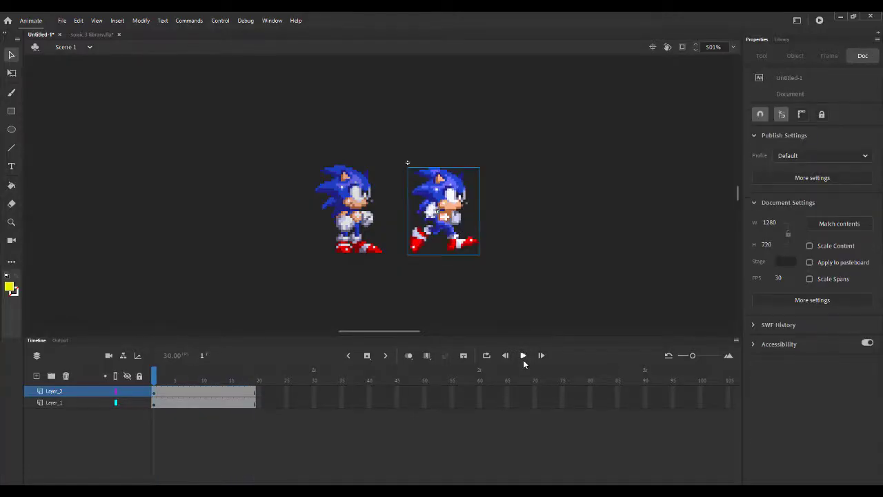
{"action": "left_click", "coordinate": [524, 359]}
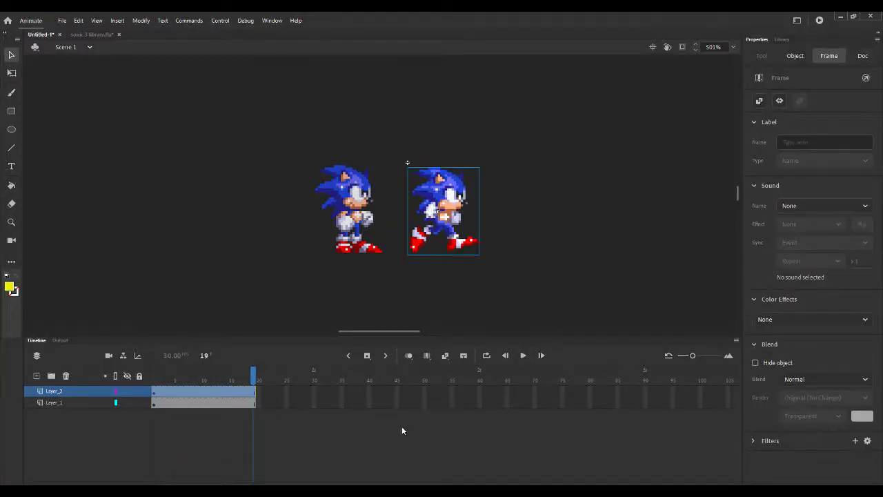
Insert frames so both Sonic layers extend to frame 90.
{"action": "right_click", "coordinate": [647, 403]}
{"action": "left_click", "coordinate": [684, 175]}
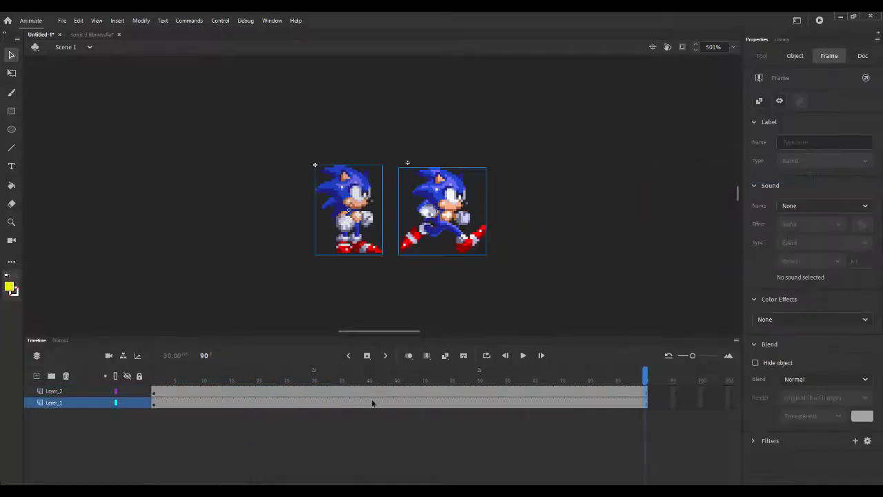
{"action": "left_click_drag", "start_coordinate": [314, 379], "coordinate": [590, 384]}
Add a keyframe at frame 90 on Layer_2 and return to frame 1.
{"action": "left_click", "coordinate": [647, 391]}
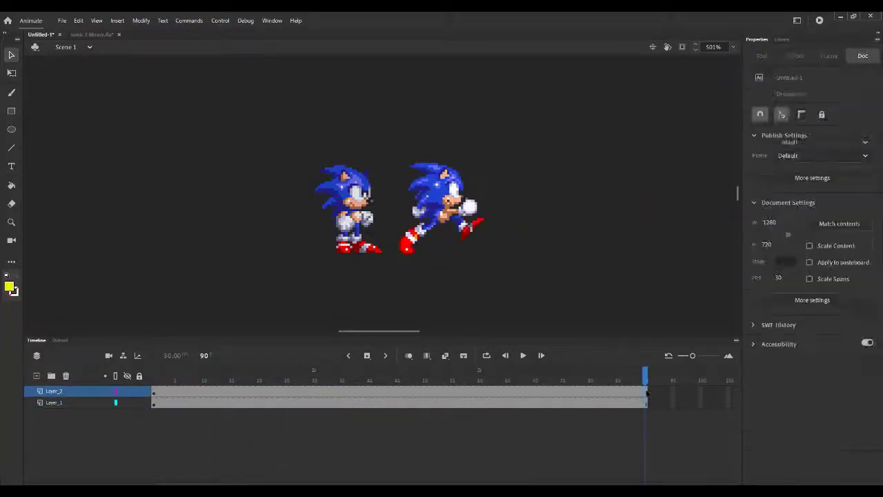
{"action": "right_click", "coordinate": [646, 392]}
{"action": "left_click", "coordinate": [695, 187]}
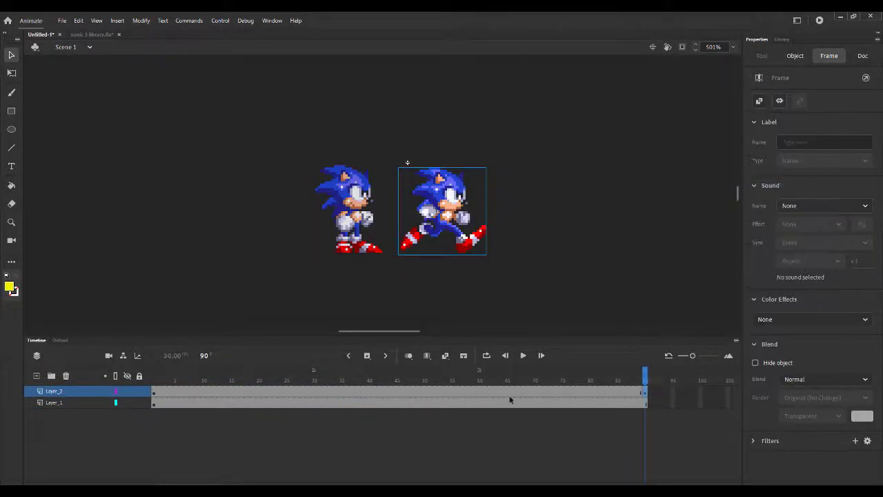
{"action": "left_click_drag", "start_coordinate": [355, 380], "coordinate": [649, 388]}
At frame 97, move the jogging Sonic further right on the stage.
{"action": "left_click", "coordinate": [682, 391]}
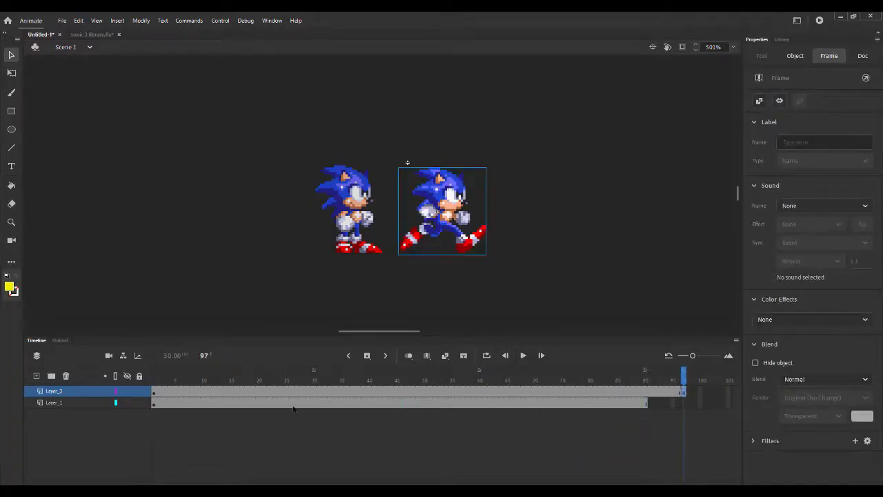
{"action": "right_click", "coordinate": [72, 403]}
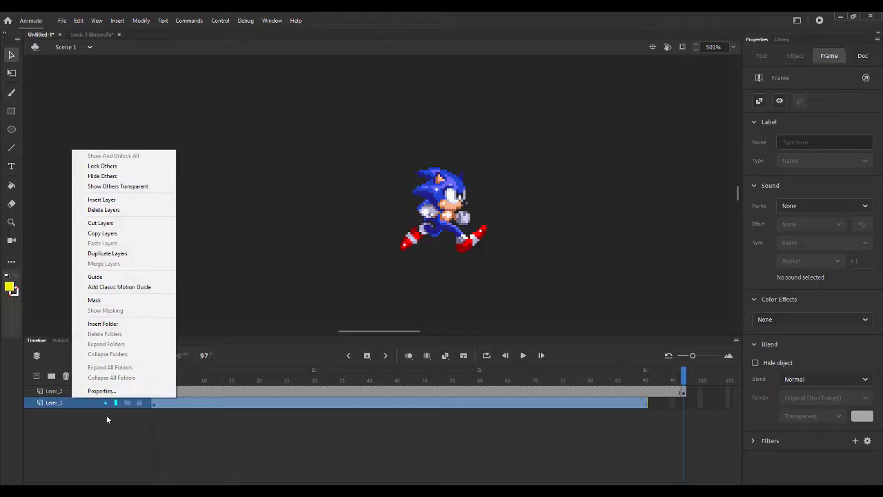
{"action": "left_click", "coordinate": [669, 384]}
{"action": "left_click_drag", "start_coordinate": [672, 388], "coordinate": [683, 388]}
{"action": "left_click", "coordinate": [682, 392]}
{"action": "left_click_drag", "start_coordinate": [440, 224], "coordinate": [721, 225]}
Create a classic tween on Layer_2 and preview Sonic's run from frame 1.
{"action": "scroll", "coordinate": [401, 332], "scroll_direction": "right", "scroll_amount": 5}
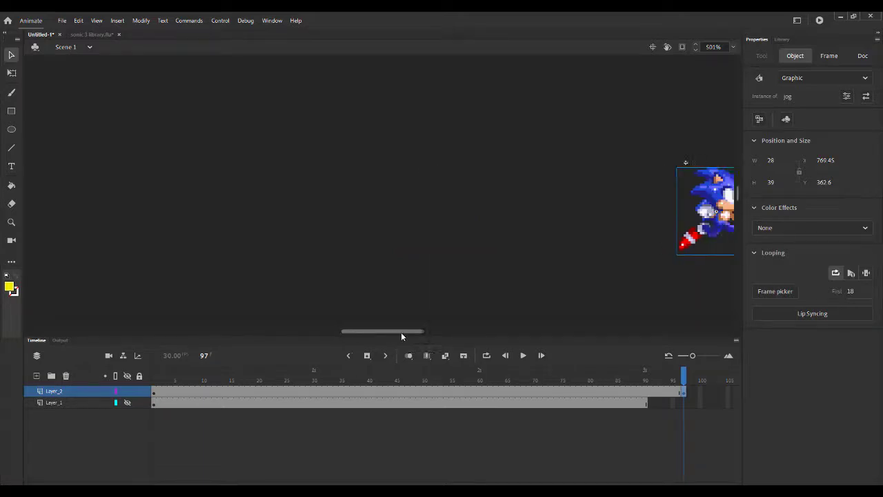
{"action": "right_click", "coordinate": [402, 391]}
{"action": "left_click", "coordinate": [439, 119]}
{"action": "left_click_drag", "start_coordinate": [337, 379], "coordinate": [154, 379]}
{"action": "left_click", "coordinate": [524, 356]}
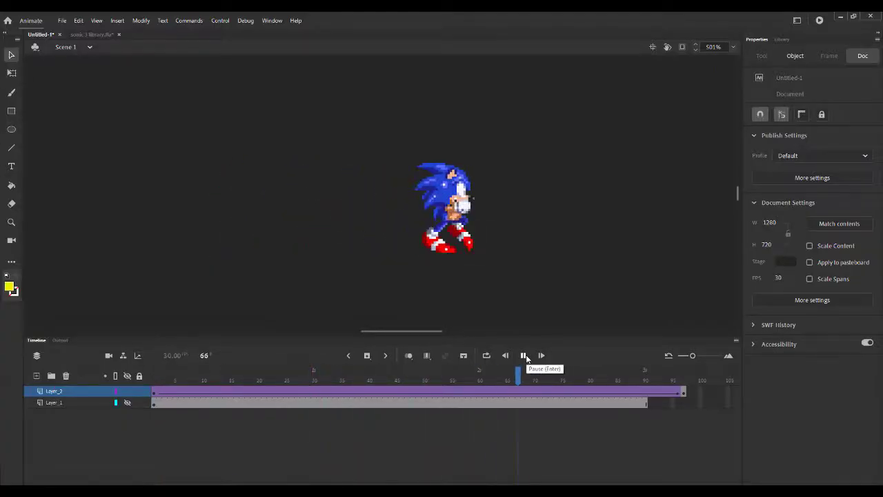
Push Sonic's frame-97 end position further right and replay the tween.
{"action": "left_click", "coordinate": [684, 398]}
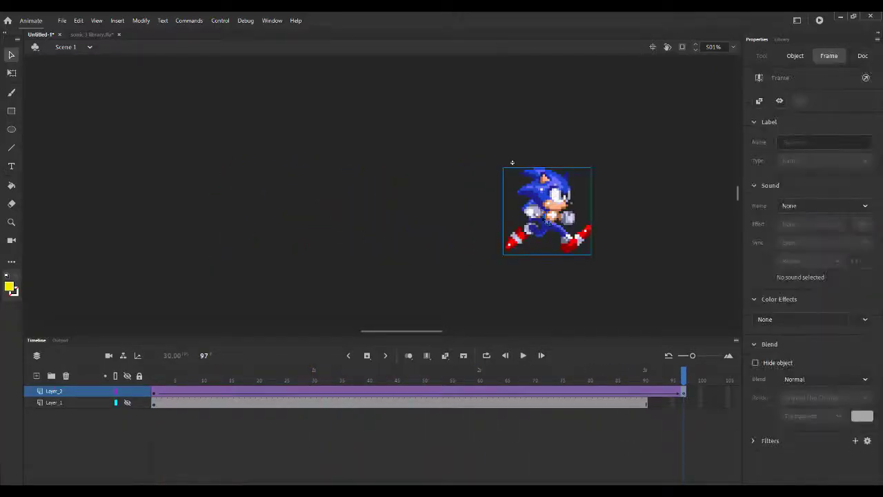
{"action": "left_click_drag", "start_coordinate": [545, 207], "coordinate": [691, 208]}
{"action": "left_click", "coordinate": [525, 356]}
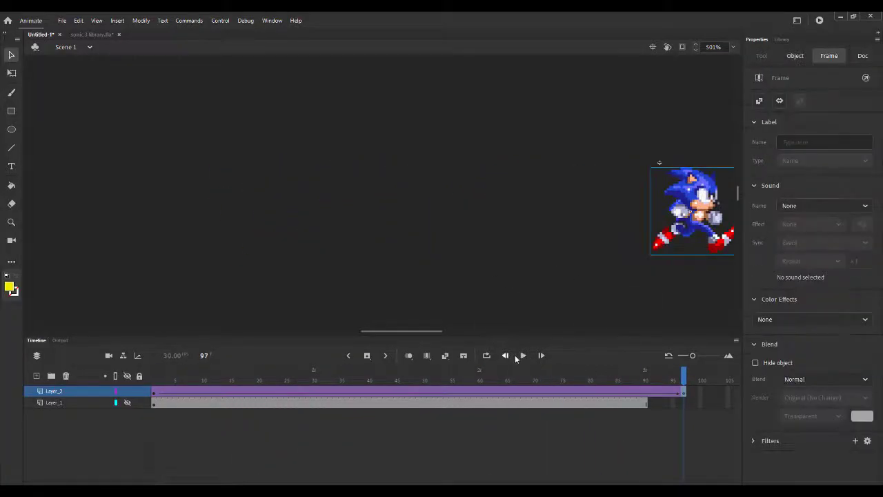
{"action": "left_click", "coordinate": [505, 356]}
{"action": "left_click", "coordinate": [154, 396]}
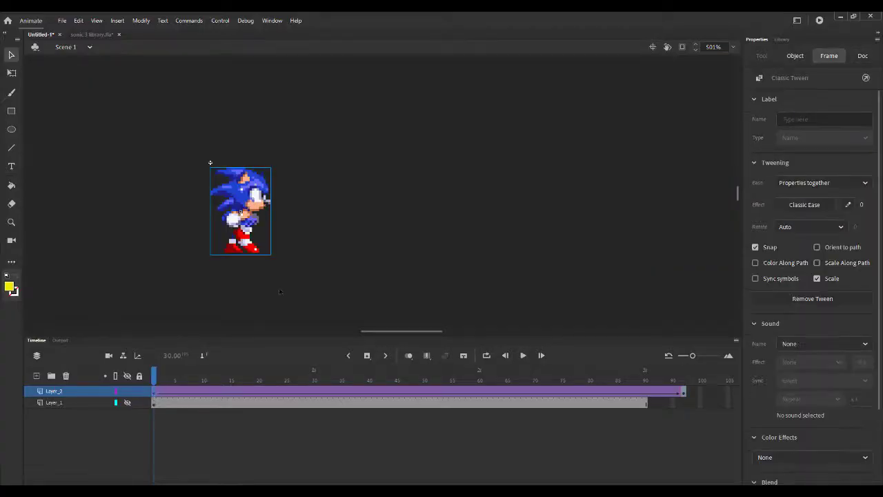
Change the jog instance to a Movie Clip and play the animation.
{"action": "left_click", "coordinate": [234, 191]}
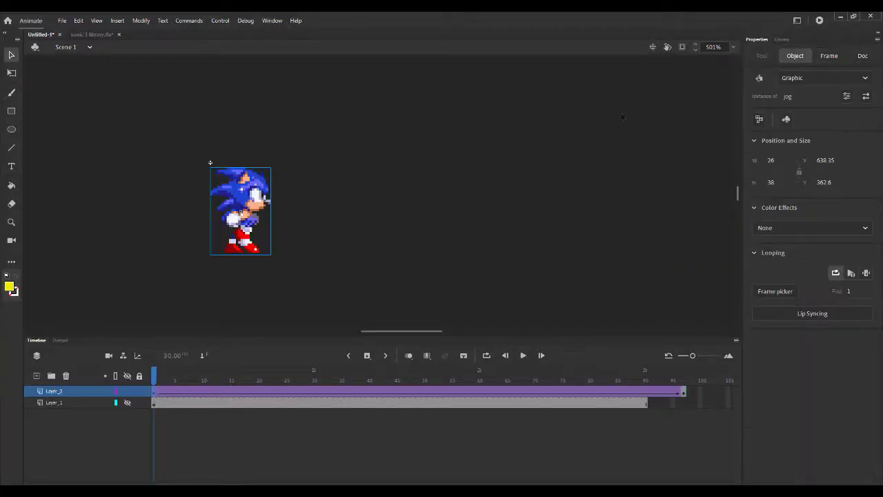
{"action": "left_click", "coordinate": [814, 80]}
{"action": "left_click", "coordinate": [812, 96]}
{"action": "left_click", "coordinate": [509, 98]}
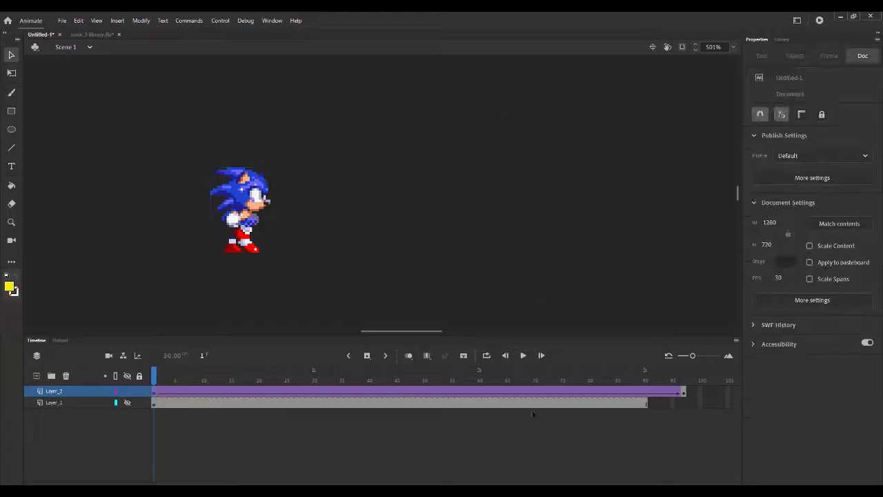
{"action": "left_click", "coordinate": [524, 356]}
Test the movie with Ctrl+Enter, zooming into the preview, then scrub the tween.
{"action": "key", "text": "ctrl+Return"}
{"action": "right_click", "coordinate": [515, 265]}
{"action": "left_click", "coordinate": [539, 266]}
{"action": "right_click", "coordinate": [452, 255]}
{"action": "left_click", "coordinate": [476, 261]}
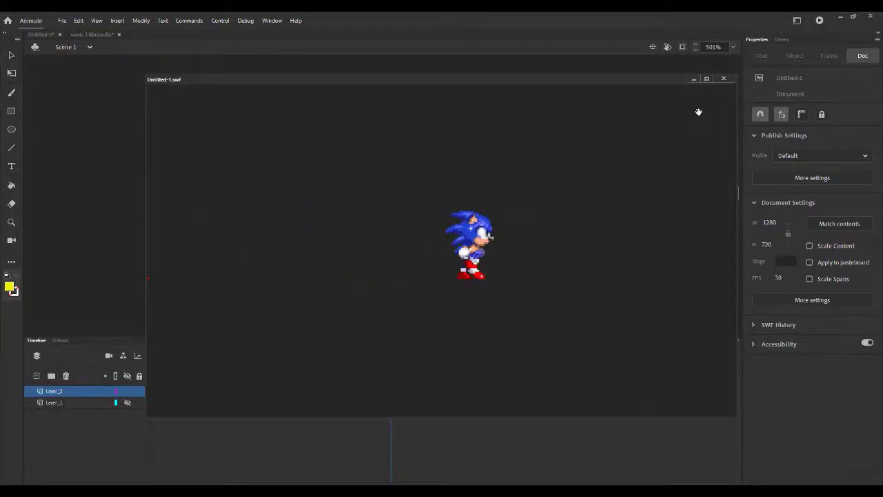
{"action": "left_click", "coordinate": [723, 78]}
{"action": "left_click_drag", "start_coordinate": [246, 376], "coordinate": [273, 374]}
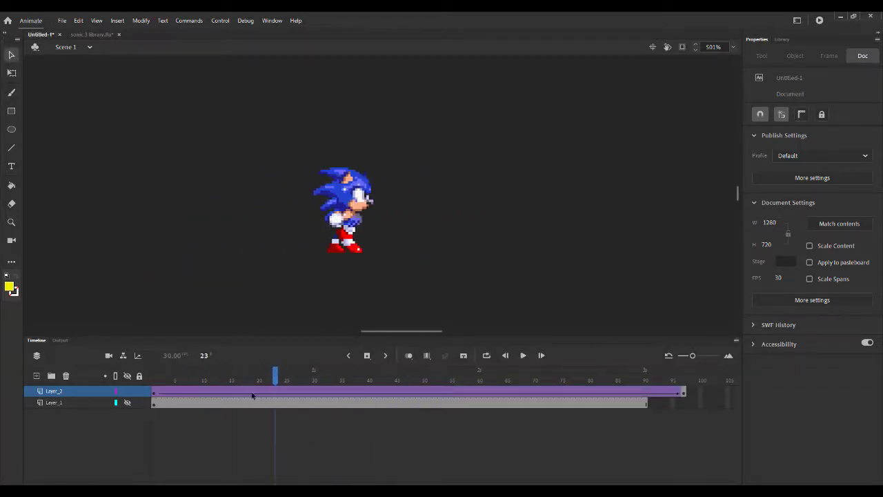
Switch to the Sonic Mania Library file and zoom in on the monitor icons.
{"action": "right_click", "coordinate": [252, 395]}
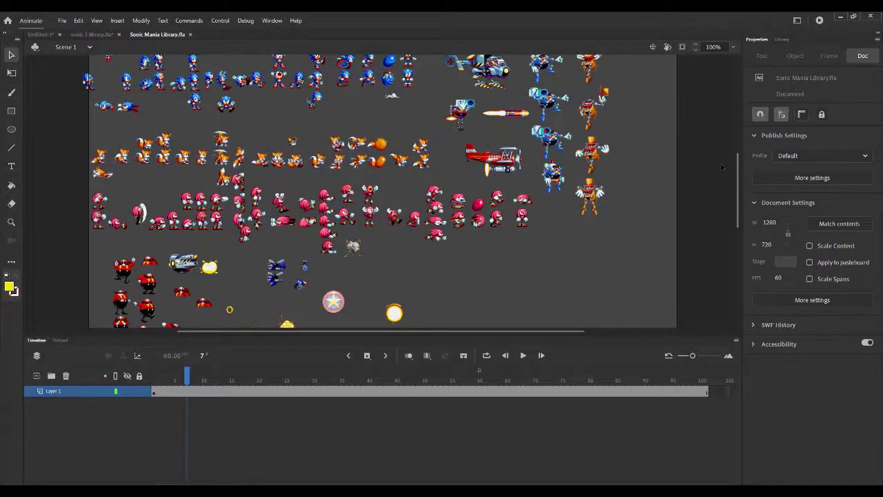
{"action": "left_click_drag", "start_coordinate": [737, 169], "coordinate": [721, 216]}
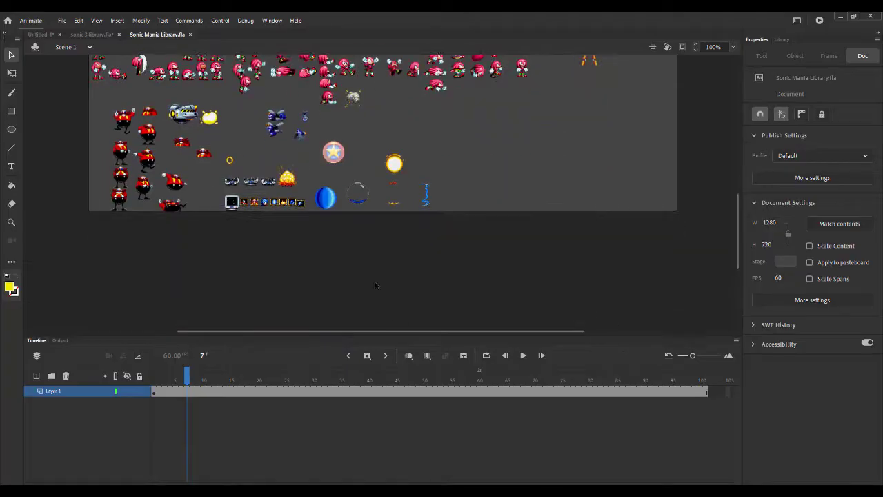
{"action": "left_click", "coordinate": [10, 224]}
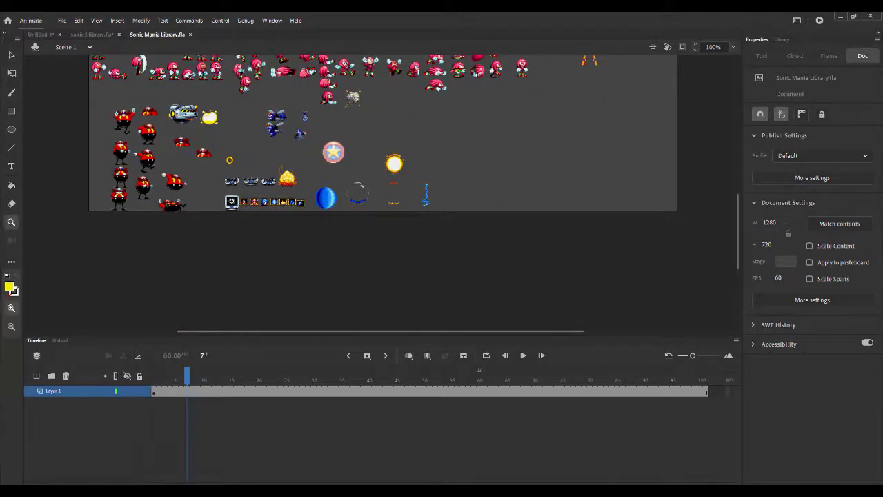
{"action": "left_click_drag", "start_coordinate": [188, 181], "coordinate": [266, 232]}
{"action": "left_click", "coordinate": [13, 55]}
Open the Item box temp symbol and inspect its static and monitor layers.
{"action": "left_click", "coordinate": [379, 157]}
{"action": "double_click", "coordinate": [422, 219]}
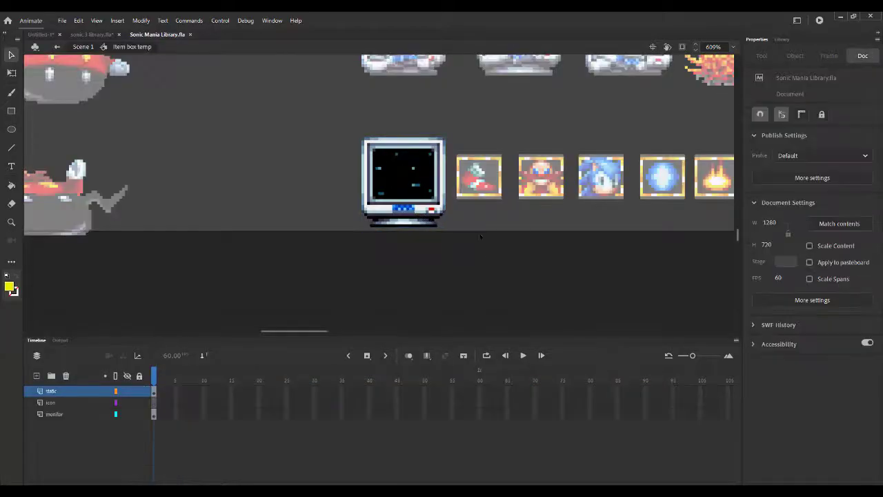
{"action": "left_click", "coordinate": [153, 391]}
{"action": "left_click", "coordinate": [154, 414]}
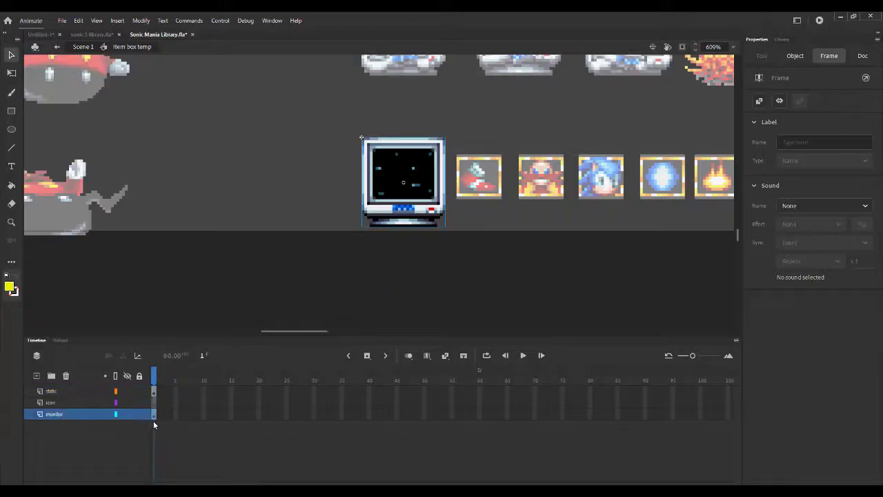
{"action": "left_click", "coordinate": [381, 256]}
{"action": "left_click", "coordinate": [404, 219]}
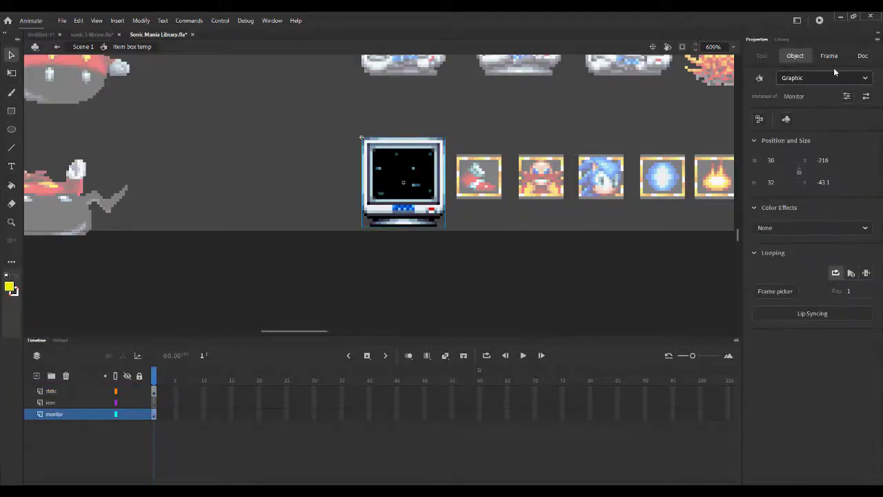
{"action": "left_click", "coordinate": [153, 390]}
Open the static movie clip for editing and preview its animation.
{"action": "left_click", "coordinate": [782, 40]}
{"action": "left_click", "coordinate": [758, 39]}
{"action": "double_click", "coordinate": [423, 192]}
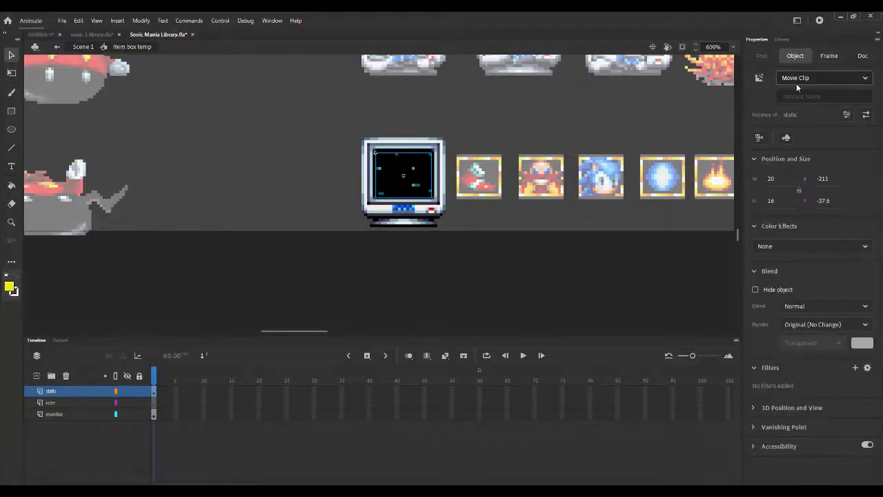
{"action": "left_click", "coordinate": [522, 356]}
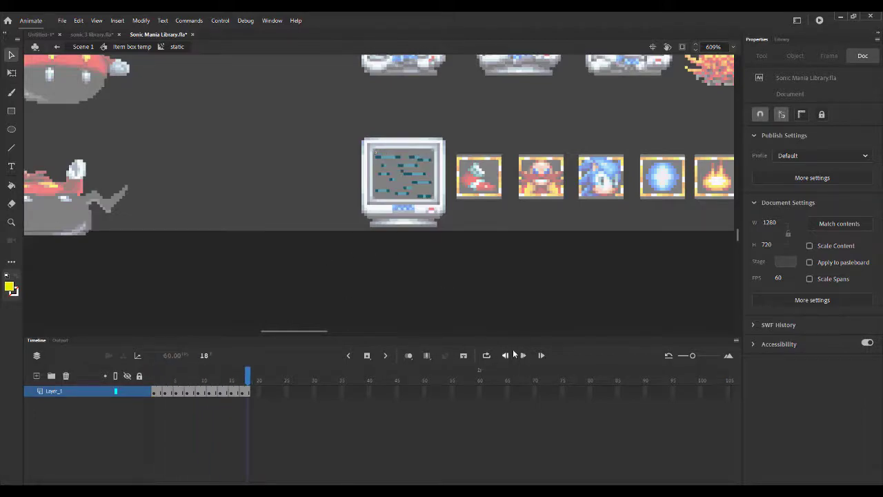
Back in Item box temp, test the movie zoomed in on the item boxes.
{"action": "left_click", "coordinate": [134, 46]}
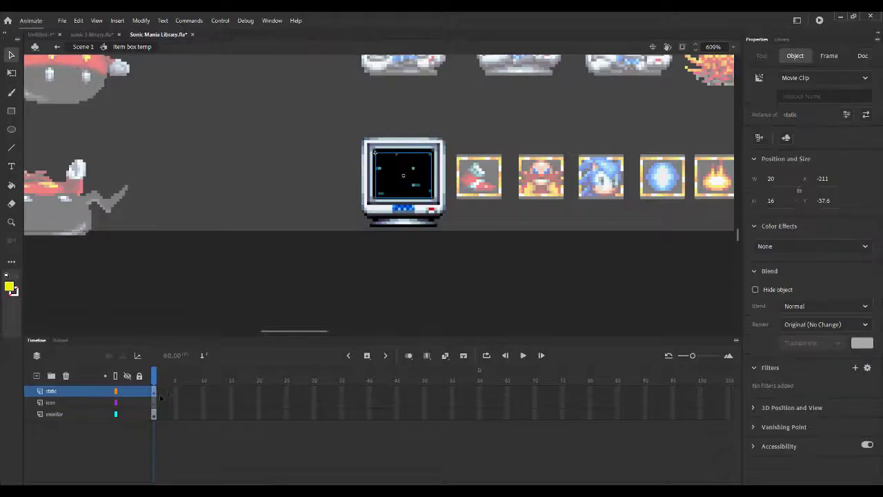
{"action": "left_click", "coordinate": [199, 284]}
{"action": "key", "text": "ctrl+Return"}
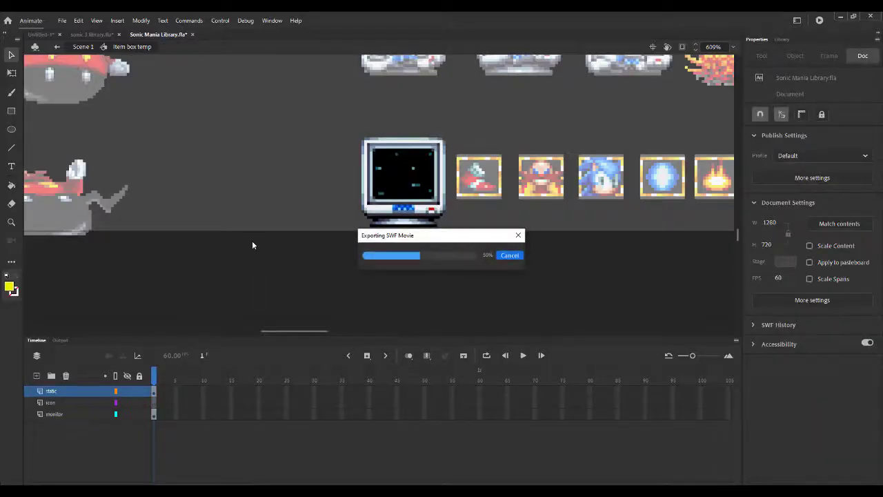
{"action": "right_click", "coordinate": [287, 234]}
{"action": "left_click", "coordinate": [314, 241]}
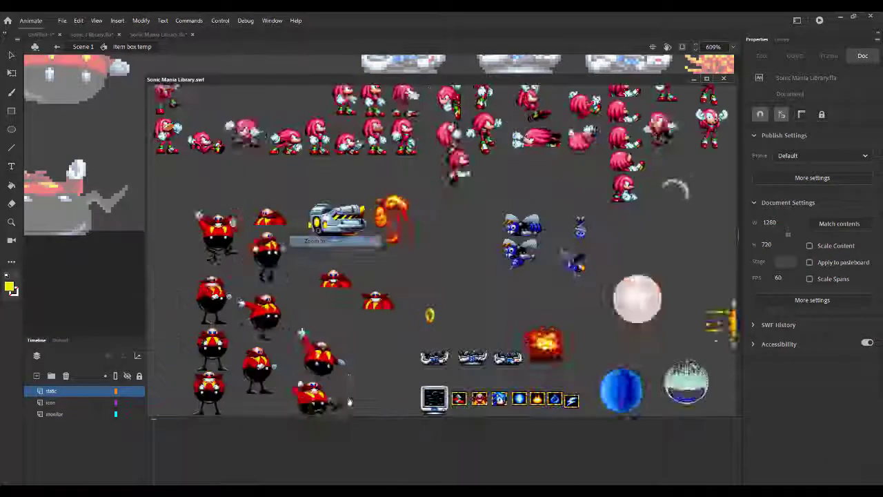
{"action": "right_click", "coordinate": [442, 229]}
{"action": "left_click", "coordinate": [469, 237]}
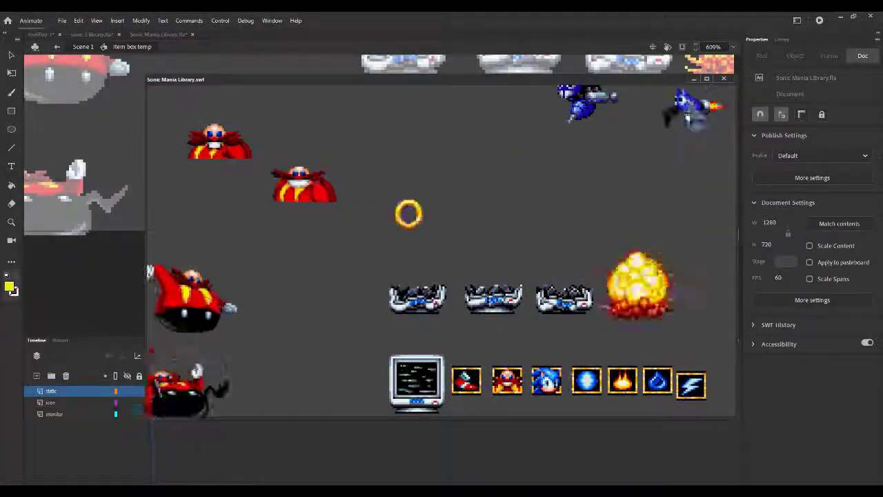
{"action": "key", "text": "ctrl+w"}
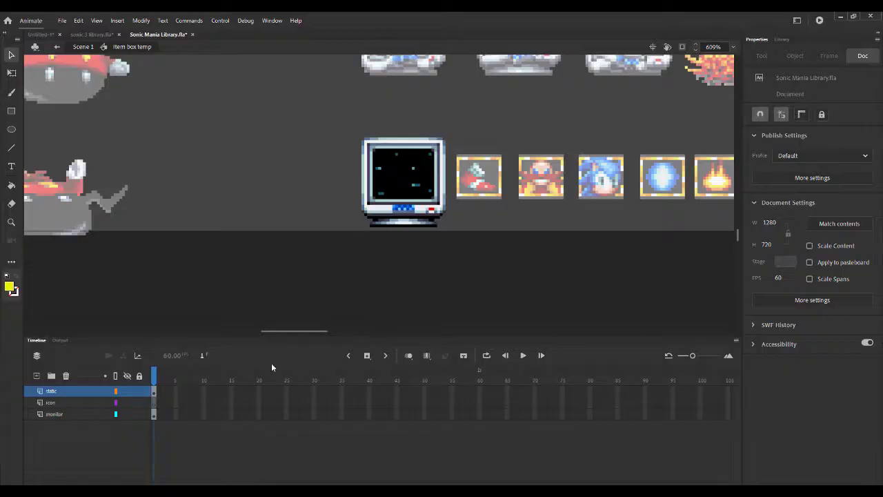
Insert frames to extend the static and monitor layers to frame 60.
{"action": "right_click", "coordinate": [479, 391]}
{"action": "left_click", "coordinate": [513, 162]}
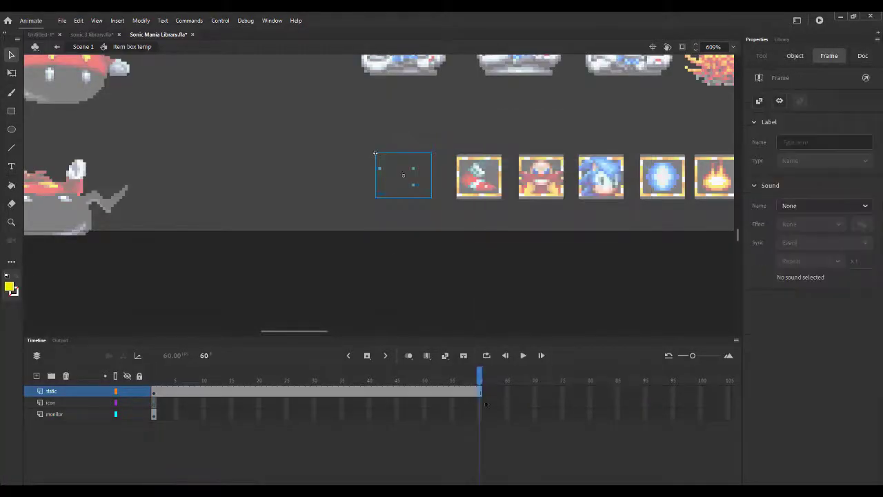
{"action": "left_click", "coordinate": [480, 413]}
{"action": "right_click", "coordinate": [481, 412]}
{"action": "left_click", "coordinate": [514, 185]}
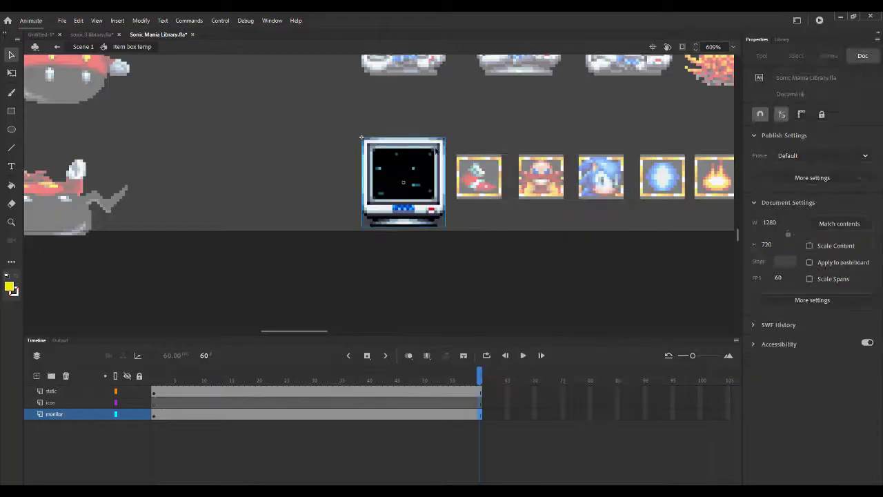
Test the movie again, zooming in on the monitor.
{"action": "key", "text": "ctrl+Return"}
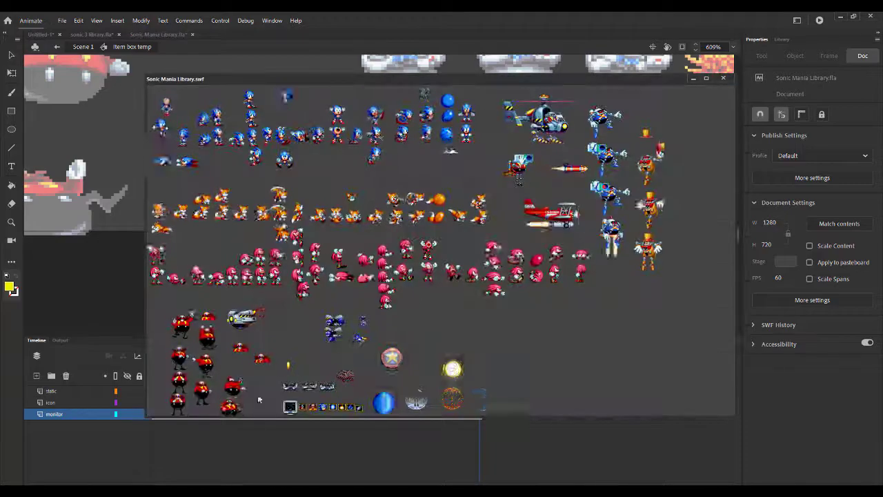
{"action": "right_click", "coordinate": [296, 239]}
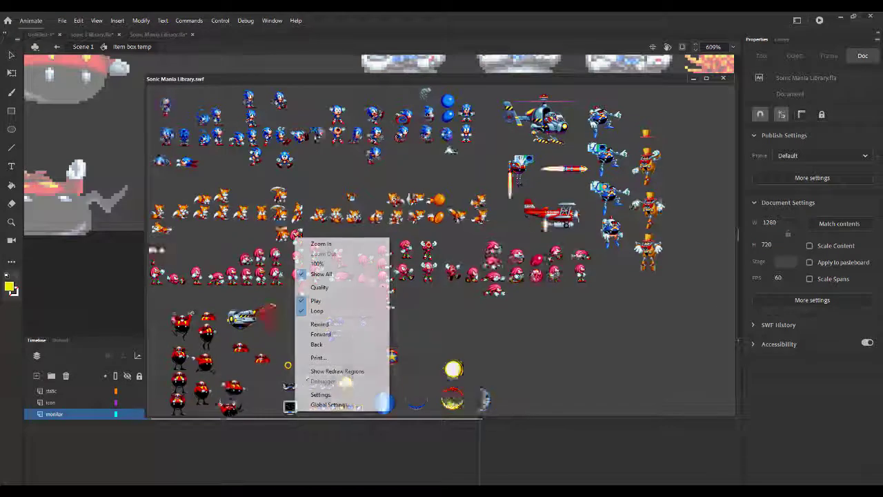
{"action": "left_click", "coordinate": [321, 243]}
{"action": "right_click", "coordinate": [429, 229]}
{"action": "left_click", "coordinate": [455, 236]}
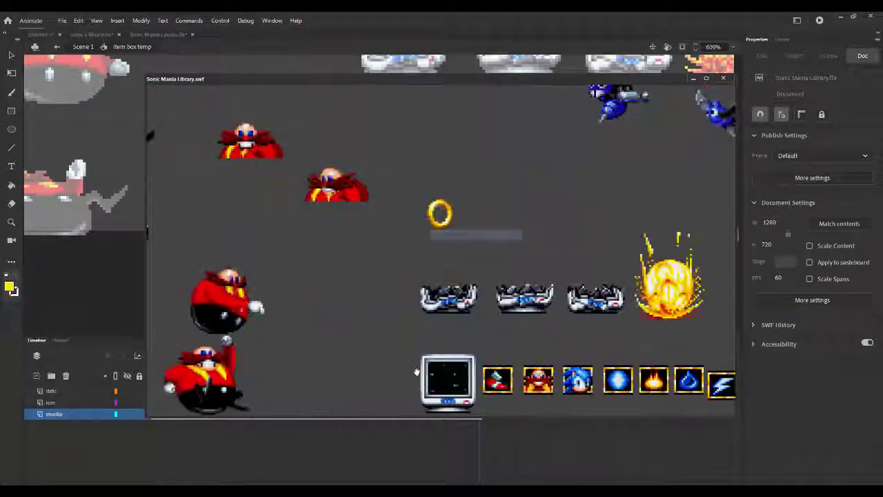
Close the test player, return to the main scene, and copy the Sonic icon.
{"action": "key", "text": "ctrl+w"}
{"action": "double_click", "coordinate": [421, 227]}
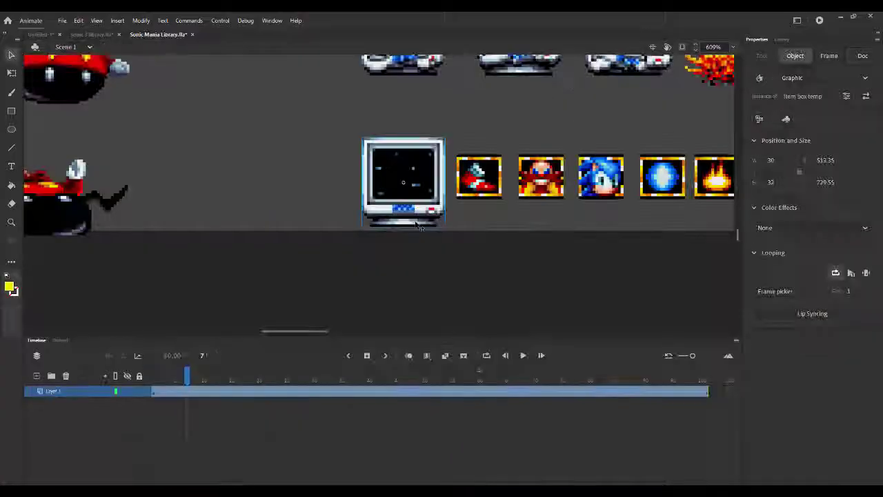
{"action": "left_click", "coordinate": [475, 226]}
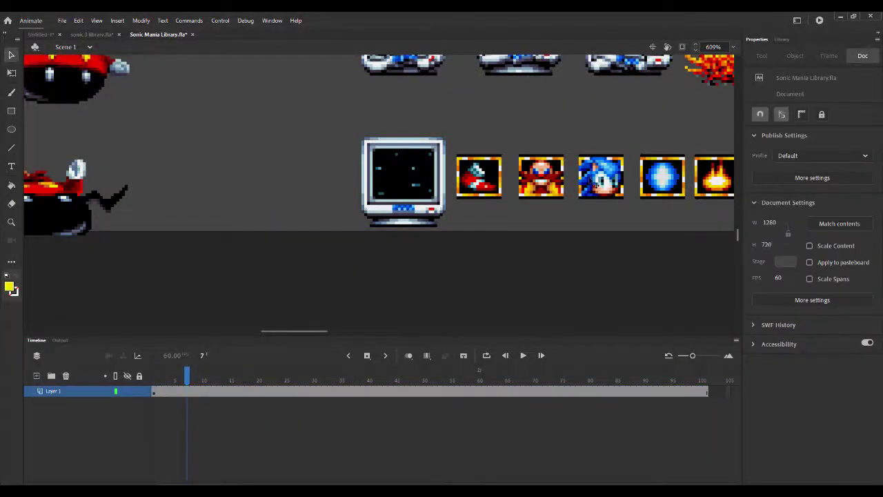
{"action": "right_click", "coordinate": [608, 180]}
{"action": "left_click", "coordinate": [628, 183]}
Paste the Sonic icon in place on the item box's icon layer, centred in the monitor.
{"action": "left_click", "coordinate": [429, 208]}
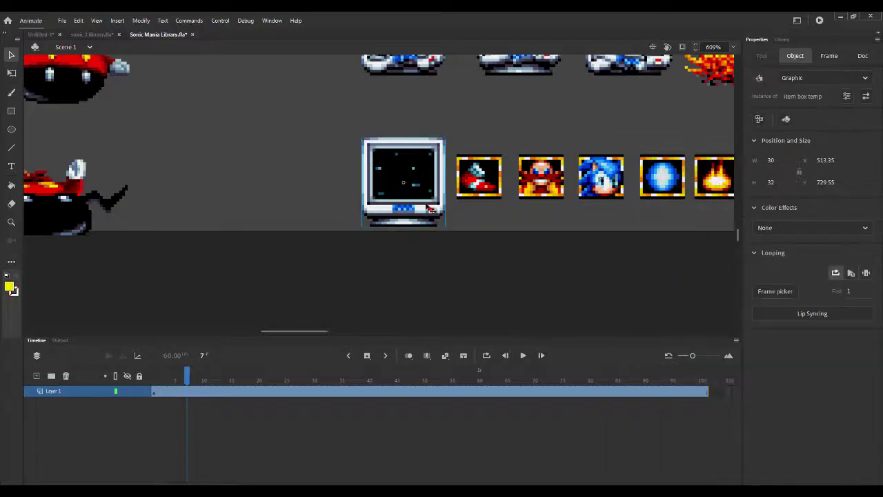
{"action": "double_click", "coordinate": [429, 209]}
{"action": "left_click", "coordinate": [152, 403]}
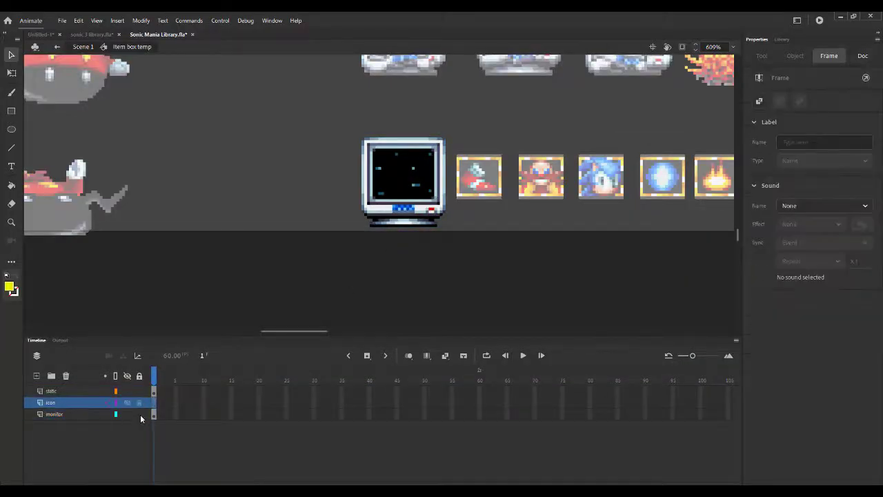
{"action": "right_click", "coordinate": [242, 180]}
{"action": "left_click", "coordinate": [262, 218]}
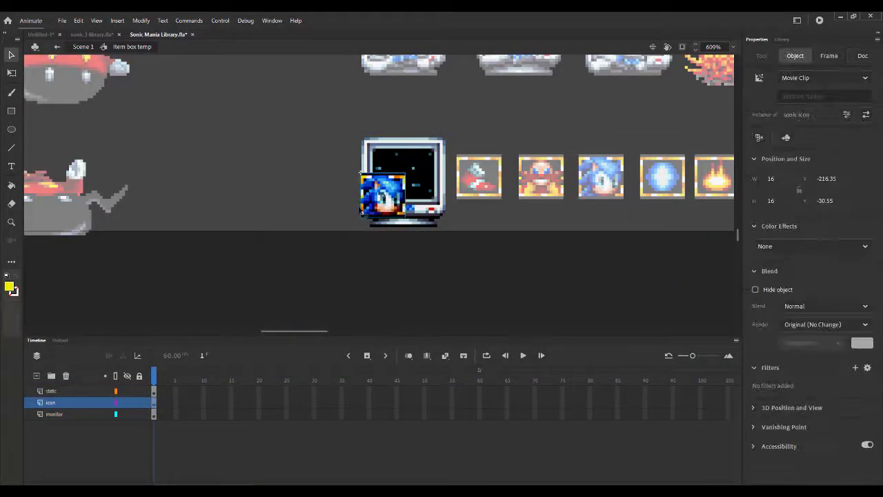
{"action": "left_click_drag", "start_coordinate": [373, 214], "coordinate": [394, 207]}
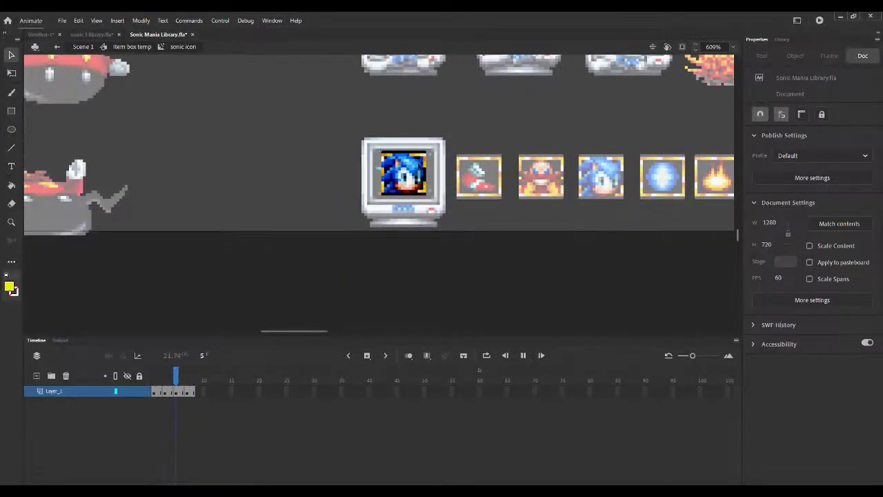
Stop the Sonic icon animation and return to the Item box temp symbol.
{"action": "left_click", "coordinate": [523, 356]}
{"action": "left_click", "coordinate": [143, 48]}
{"action": "left_click", "coordinate": [252, 212]}
Test the movie zoomed in on the monitor, then remove the icon layer's frame.
{"action": "key", "text": "ctrl+Return"}
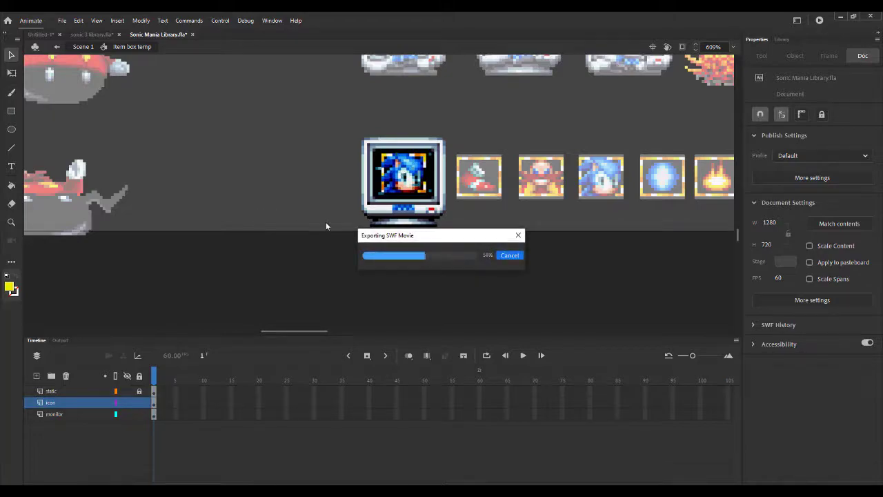
{"action": "right_click", "coordinate": [423, 229]}
{"action": "left_click", "coordinate": [434, 235]}
{"action": "right_click", "coordinate": [461, 198]}
{"action": "left_click", "coordinate": [483, 203]}
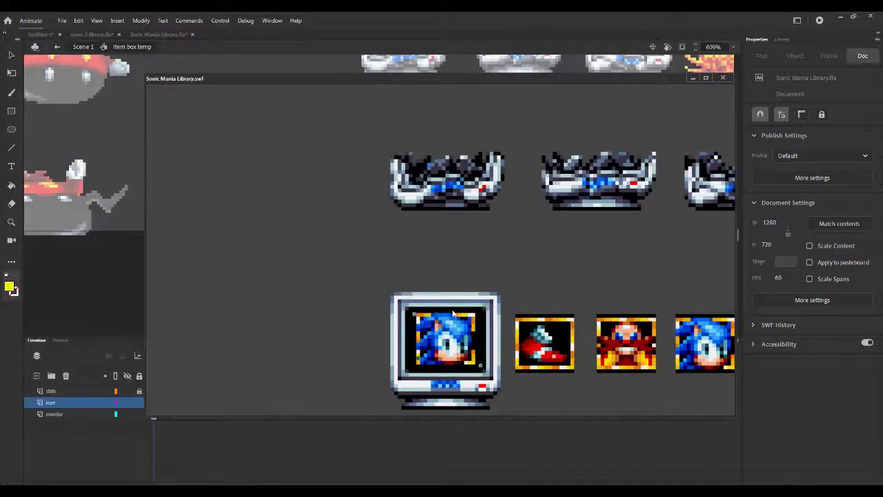
{"action": "key", "text": "ctrl+w"}
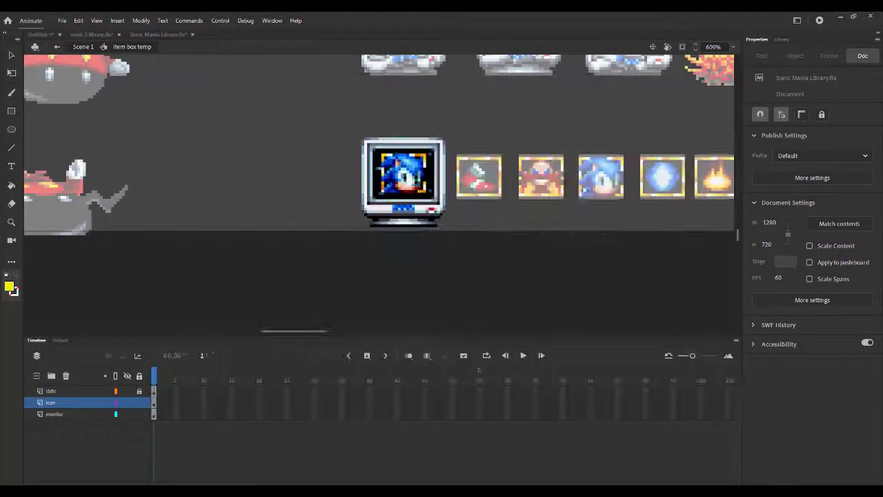
{"action": "right_click", "coordinate": [155, 408]}
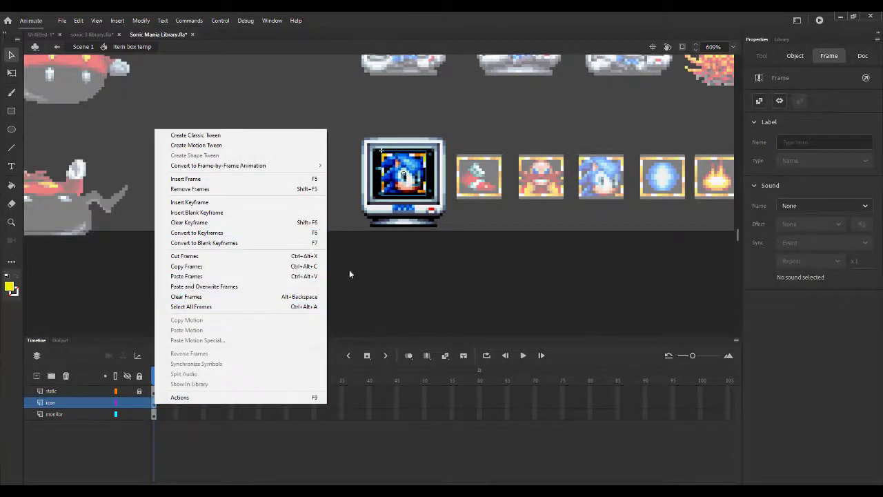
{"action": "left_click", "coordinate": [218, 189]}
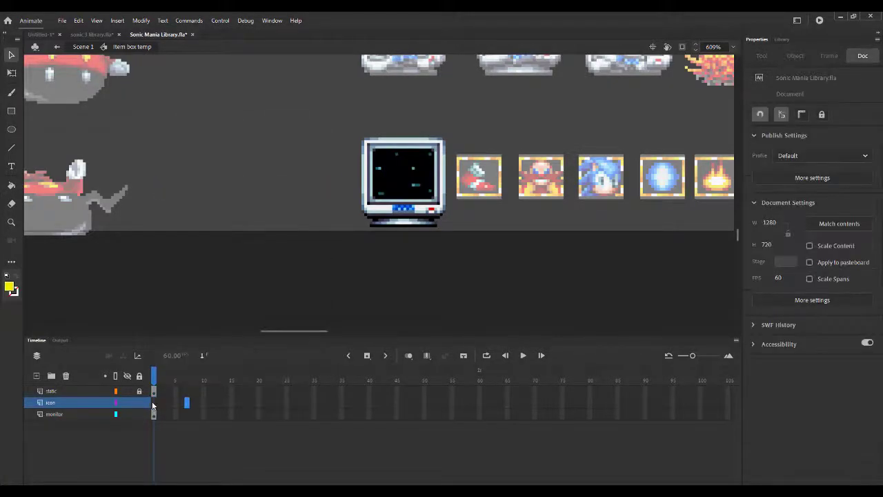
Switch to the Untitled-1 document containing the jogging Sonic.
{"action": "left_click", "coordinate": [92, 34]}
{"action": "left_click", "coordinate": [35, 32]}
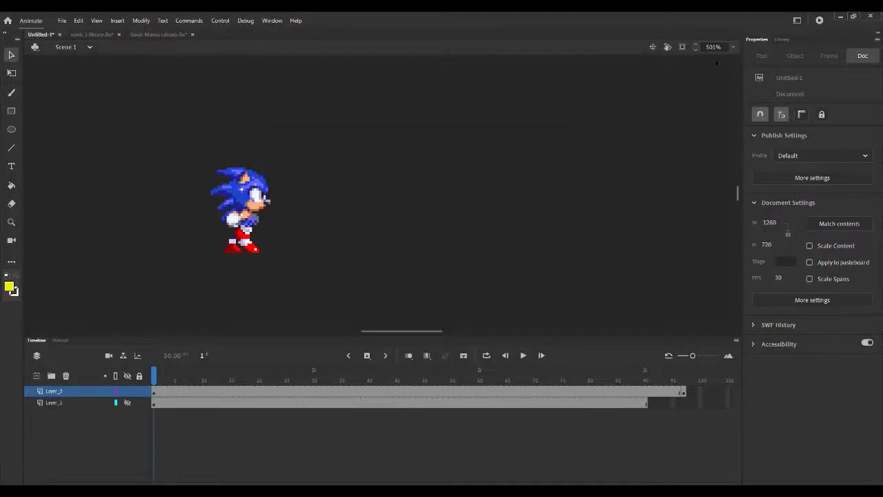